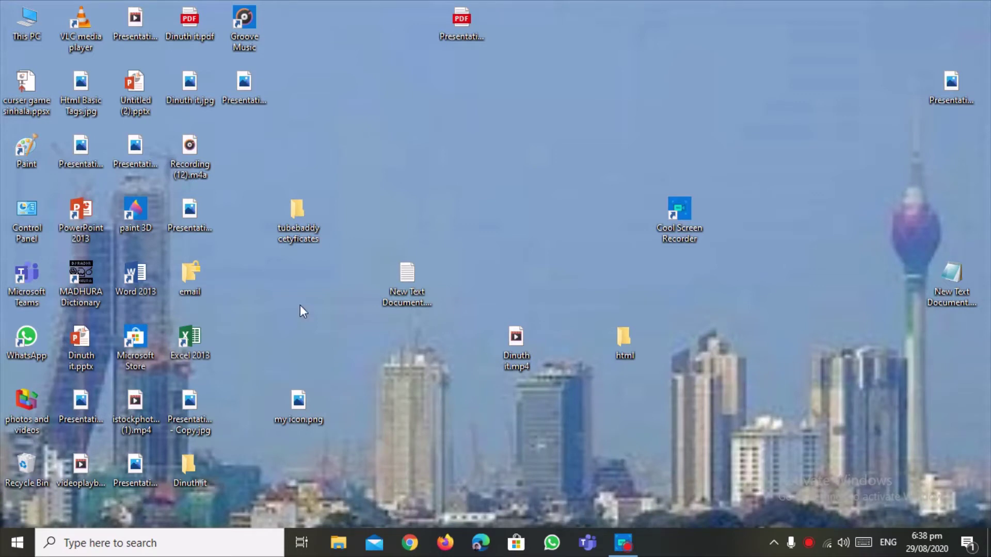
# Step: Launch PowerPoint 2013 from the desktop and dismiss the Activation Wizard
pyautogui.moveTo(299, 306); pyautogui.dragTo(323, 338)
pyautogui.doubleClick(73, 212)
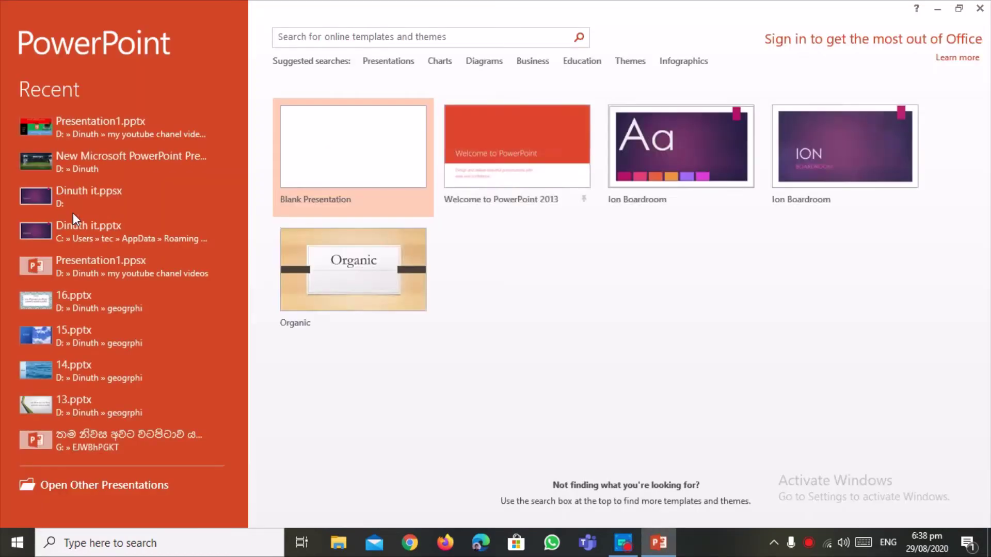
pyautogui.click(639, 413)
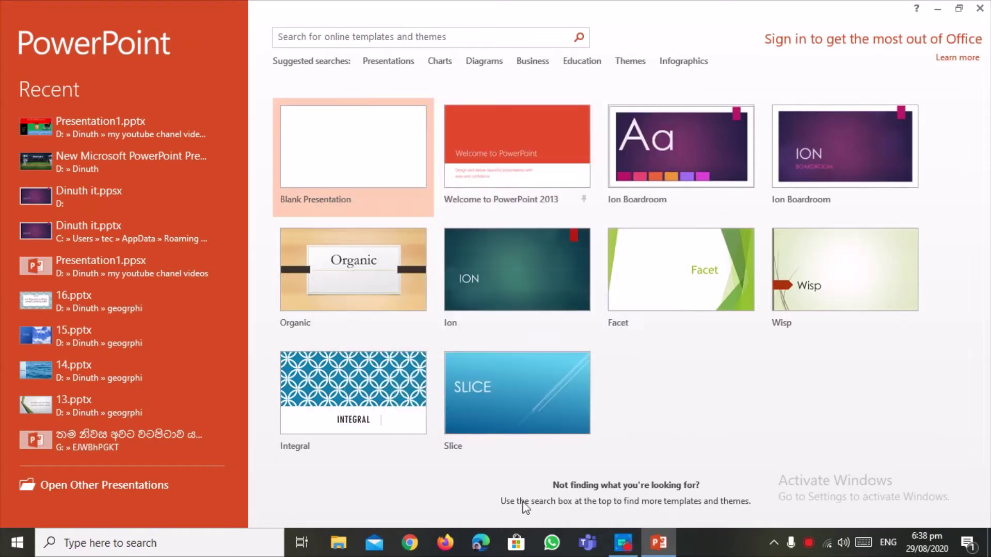
# Step: Start a blank presentation, delete its title and subtitle placeholders, and switch to Edge
pyautogui.click(347, 145)
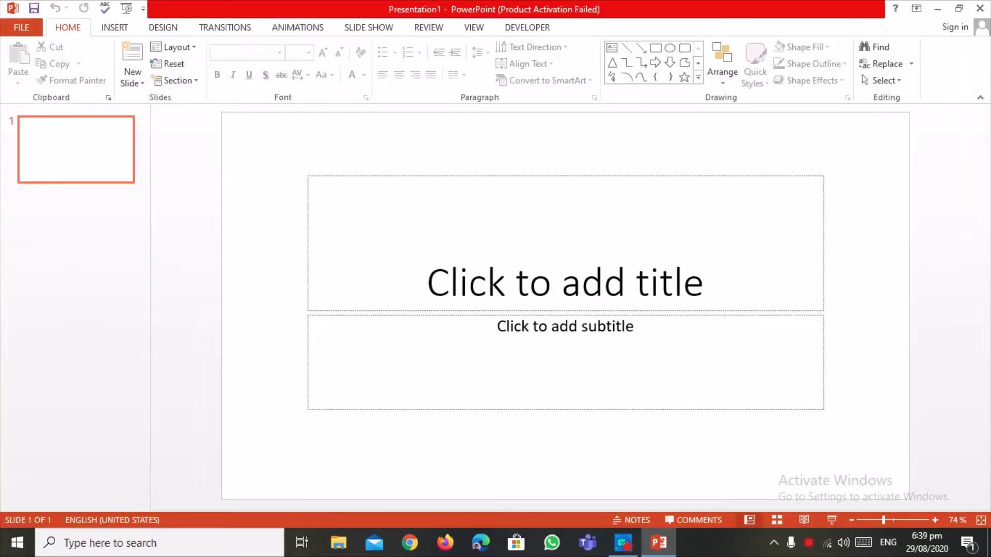
pyautogui.click(689, 175)
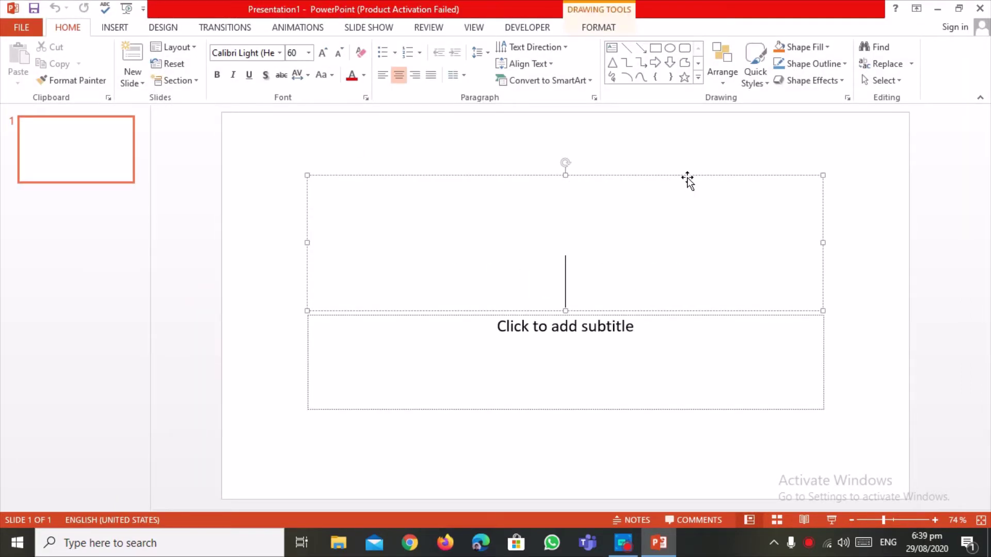
pyautogui.press('Delete')
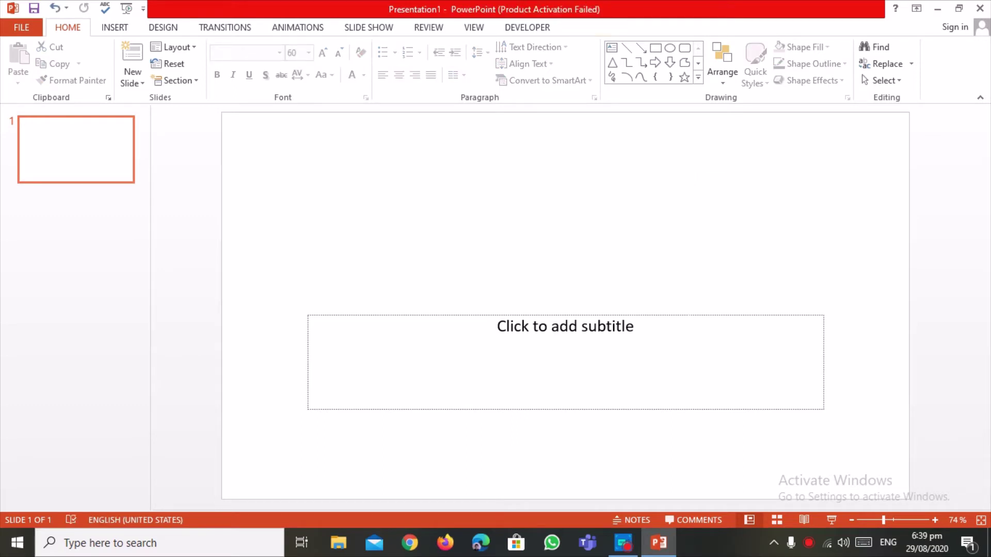
pyautogui.click(686, 317)
pyautogui.click(688, 316)
pyautogui.press('Delete')
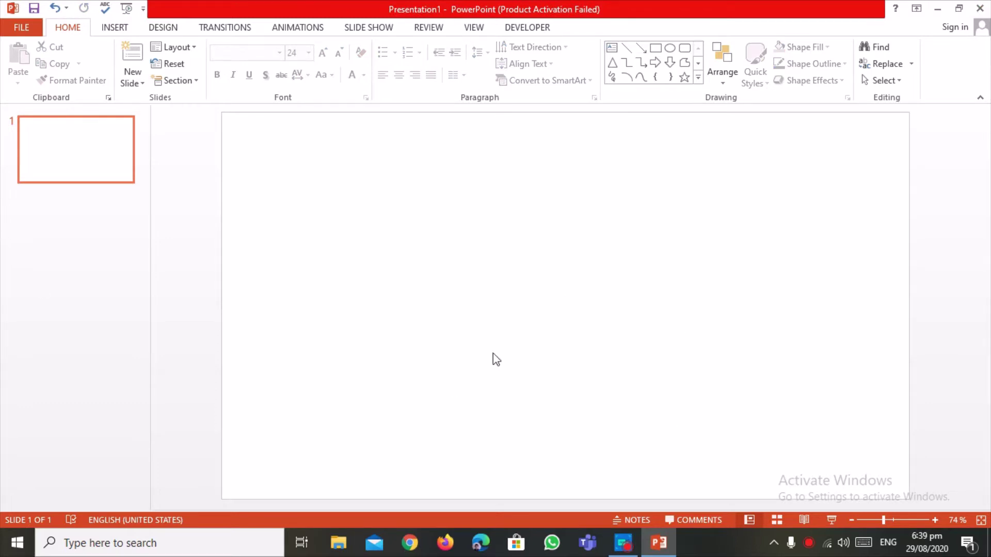
pyautogui.click(481, 546)
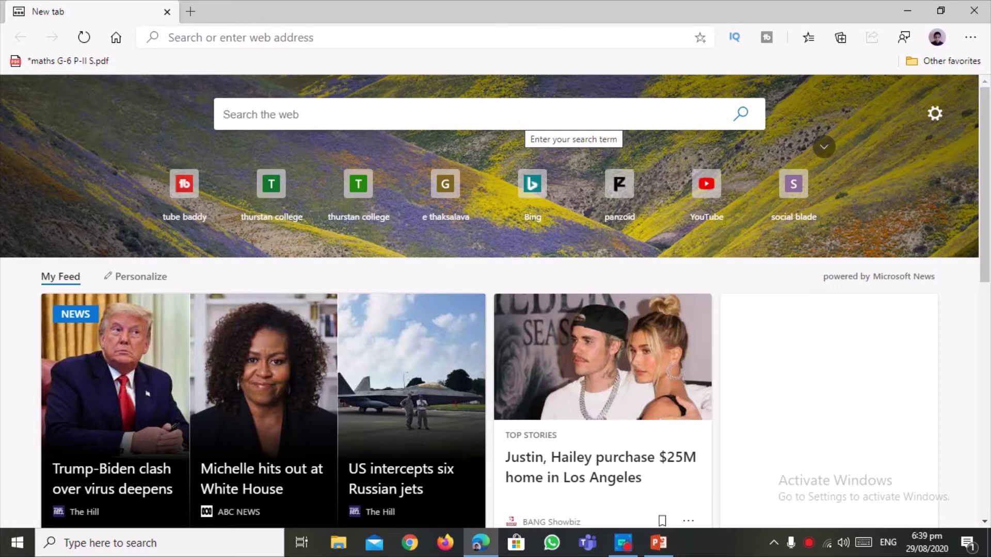
# Step: Search the web for 'background for youtube intro' using the suggestion list
pyautogui.write('backgrounds for')
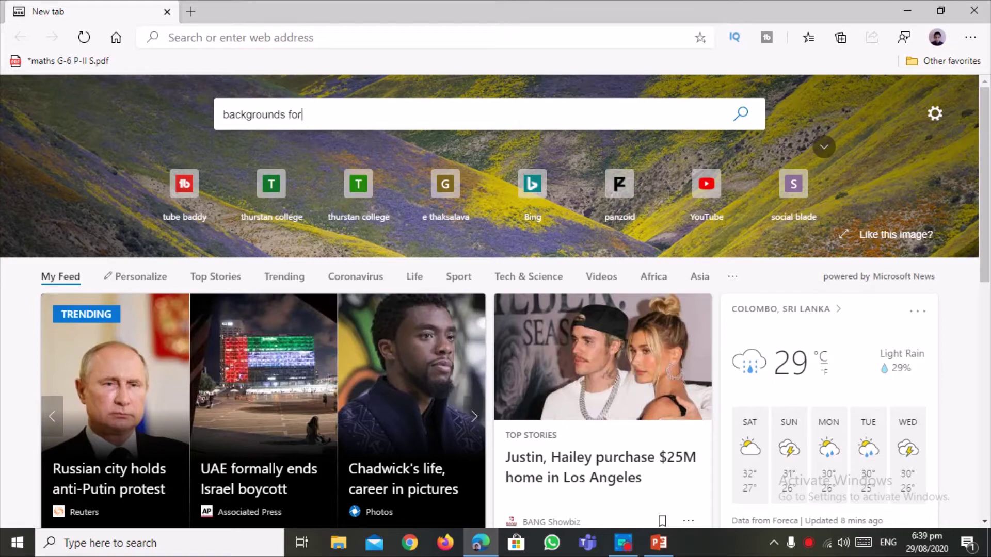
pyautogui.write(' you')
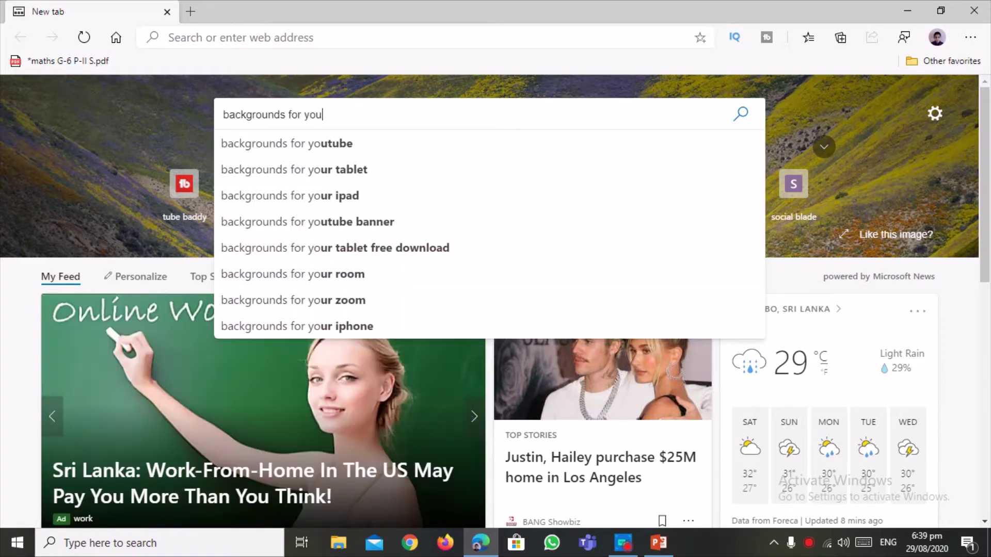
pyautogui.write('tube i')
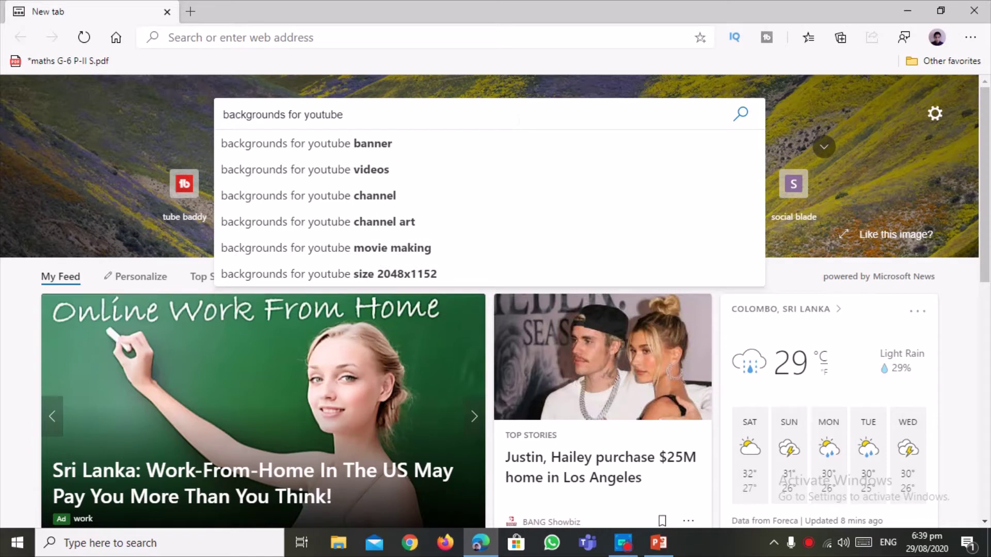
pyautogui.write('n')
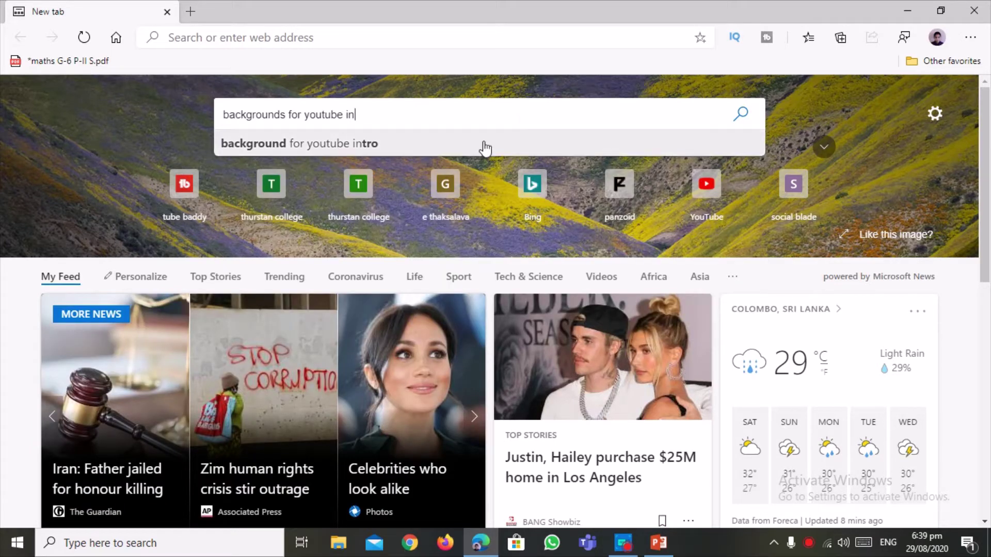
pyautogui.click(482, 144)
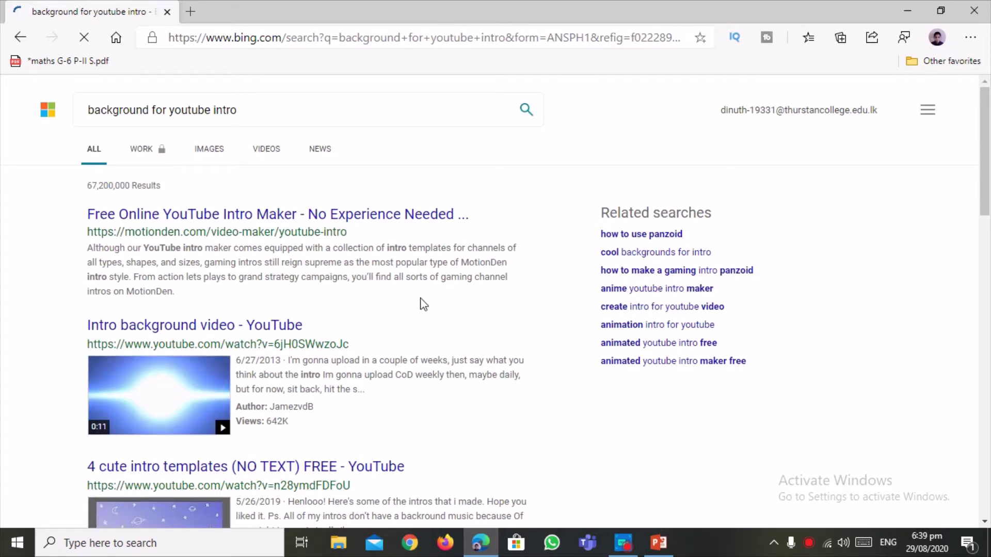
pyautogui.scroll(-4, 433, 309)
pyautogui.scroll(-4, 516, 322)
pyautogui.scroll(-3, 903, 435)
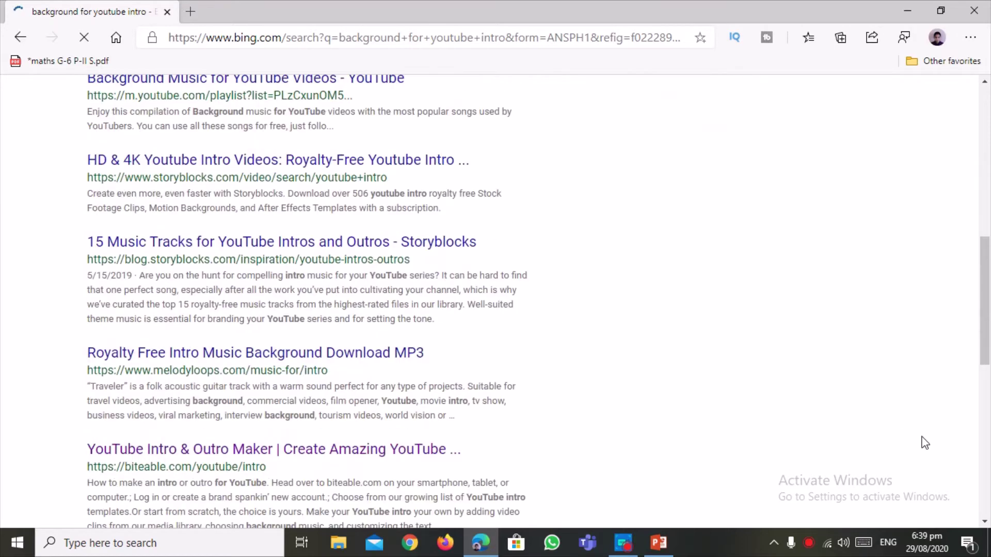
pyautogui.scroll(-3, 924, 442)
pyautogui.scroll(-5, 801, 425)
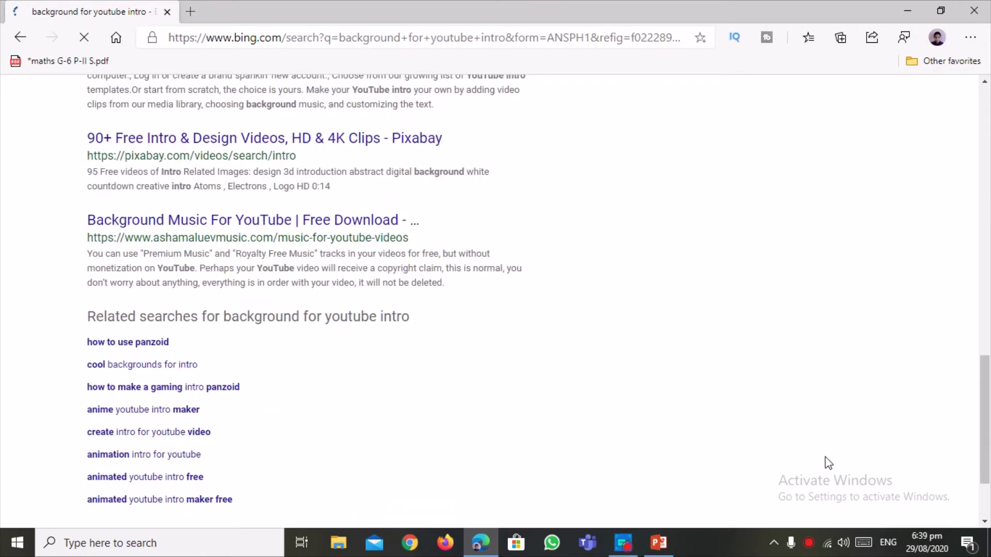
pyautogui.scroll(6, 826, 457)
pyautogui.scroll(9, 827, 457)
pyautogui.scroll(4, 828, 458)
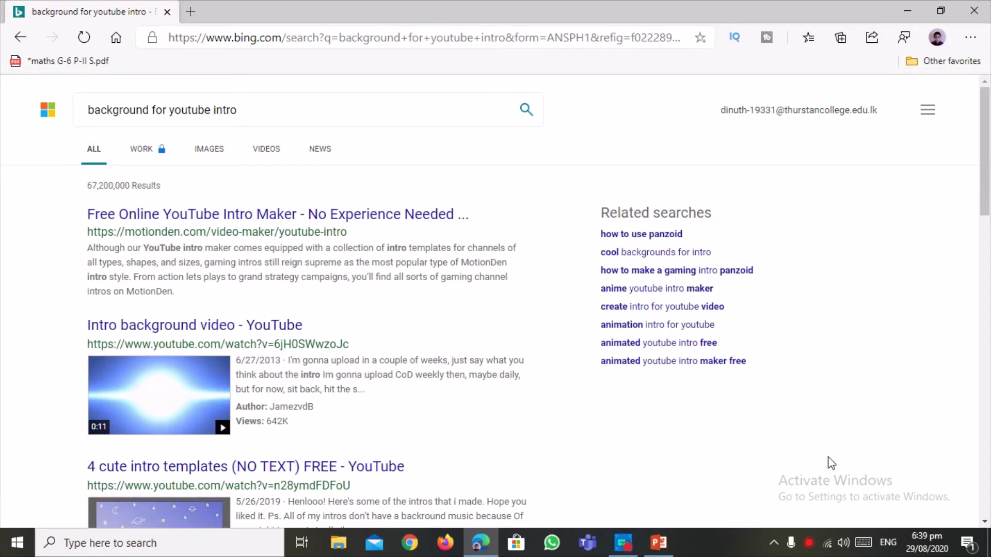
# Step: Switch to Bing image results and browse them to find the dark 3D cubes image
pyautogui.click(209, 160)
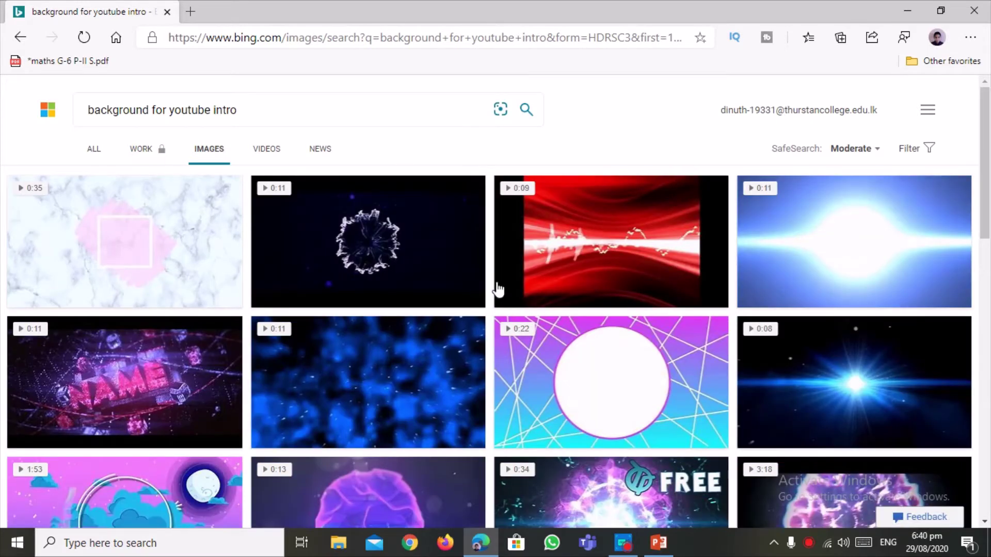
pyautogui.scroll(-4, 807, 418)
pyautogui.scroll(-4, 800, 423)
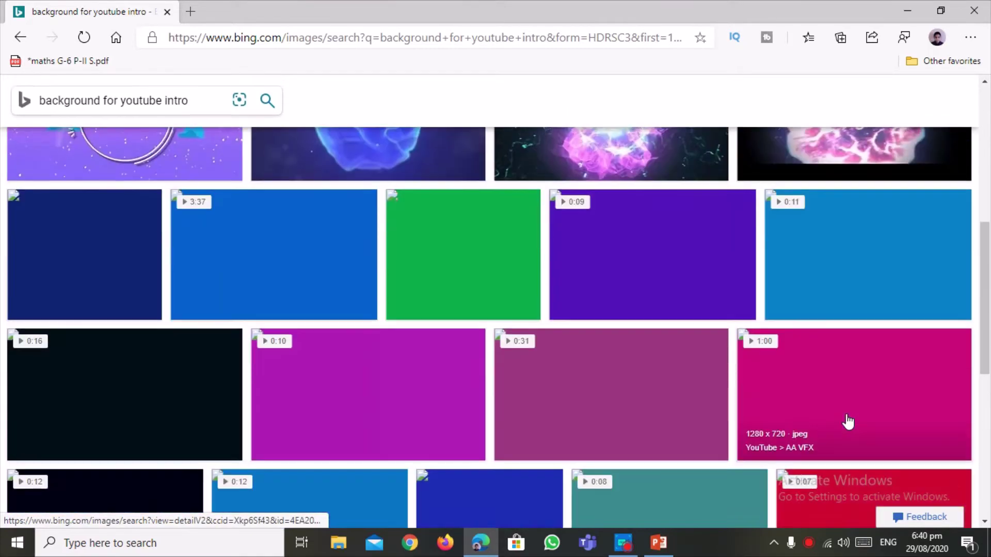
pyautogui.scroll(-5, 515, 422)
pyautogui.scroll(-1, 515, 420)
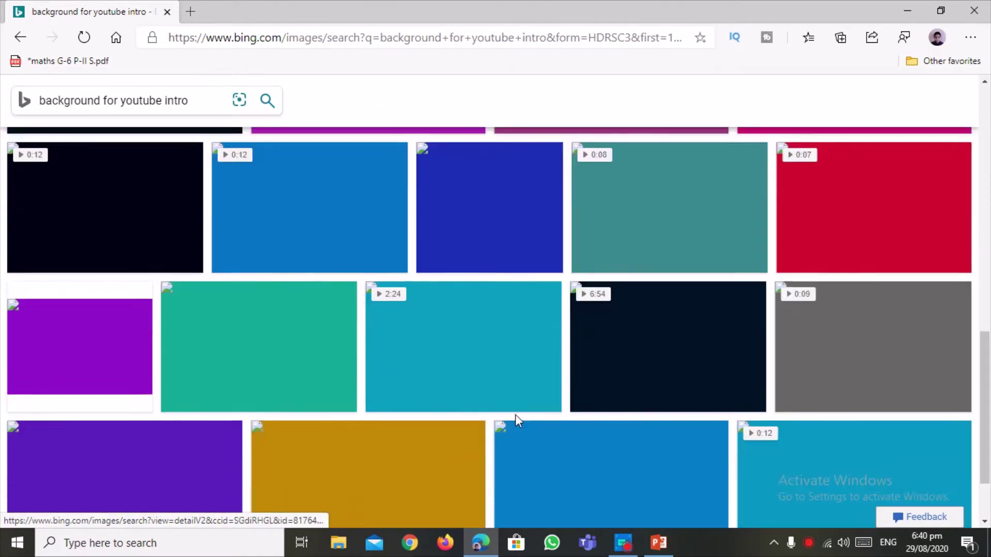
pyautogui.scroll(-2, 516, 420)
pyautogui.moveTo(368, 392)
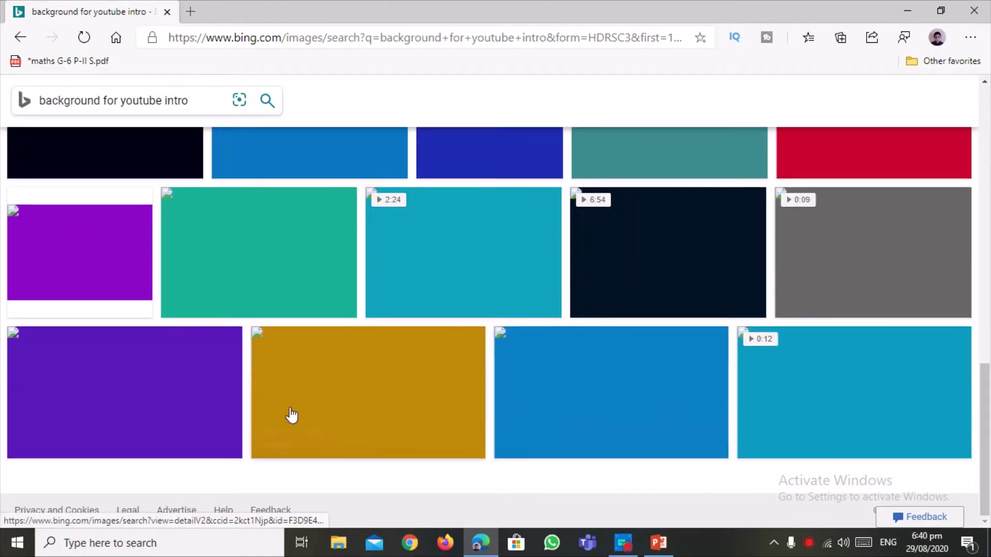
pyautogui.scroll(5, 328, 403)
pyautogui.scroll(4, 329, 404)
pyautogui.scroll(3, 328, 403)
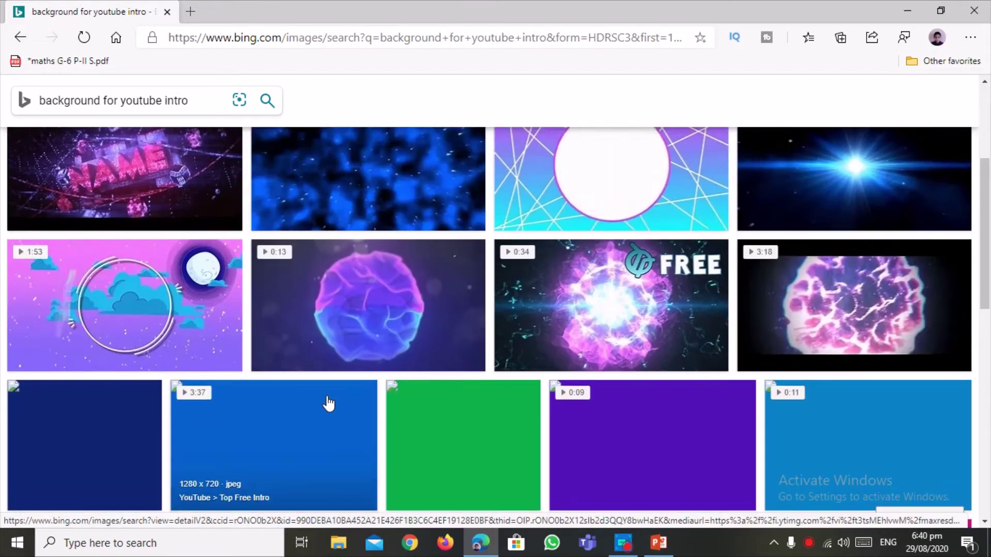
pyautogui.scroll(3, 328, 404)
pyautogui.scroll(2, 328, 403)
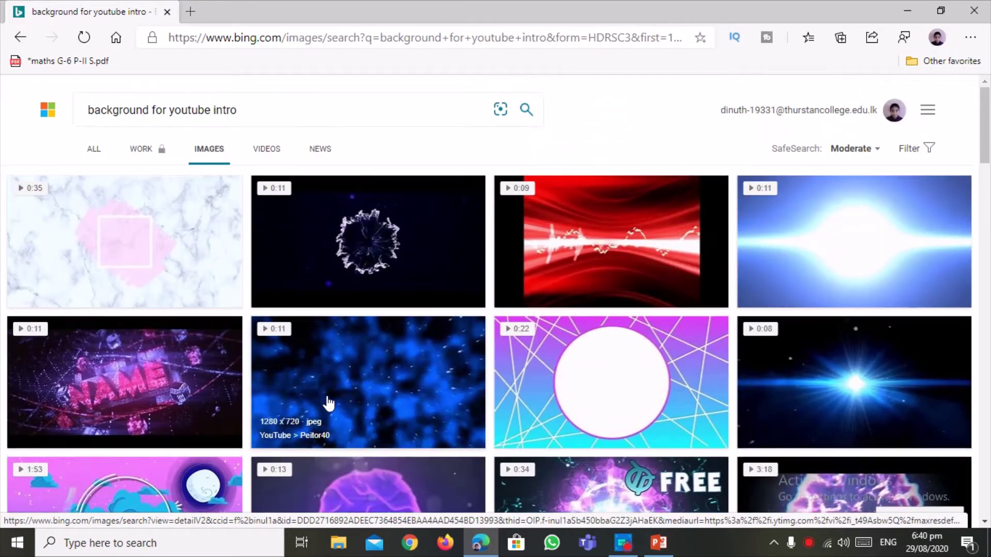
pyautogui.scroll(-10, 328, 403)
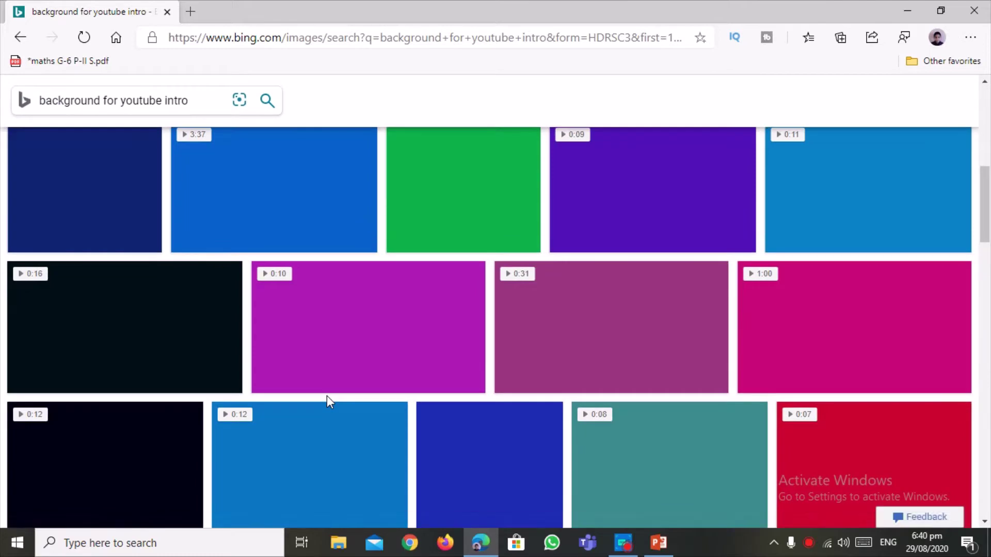
pyautogui.scroll(-3, 328, 404)
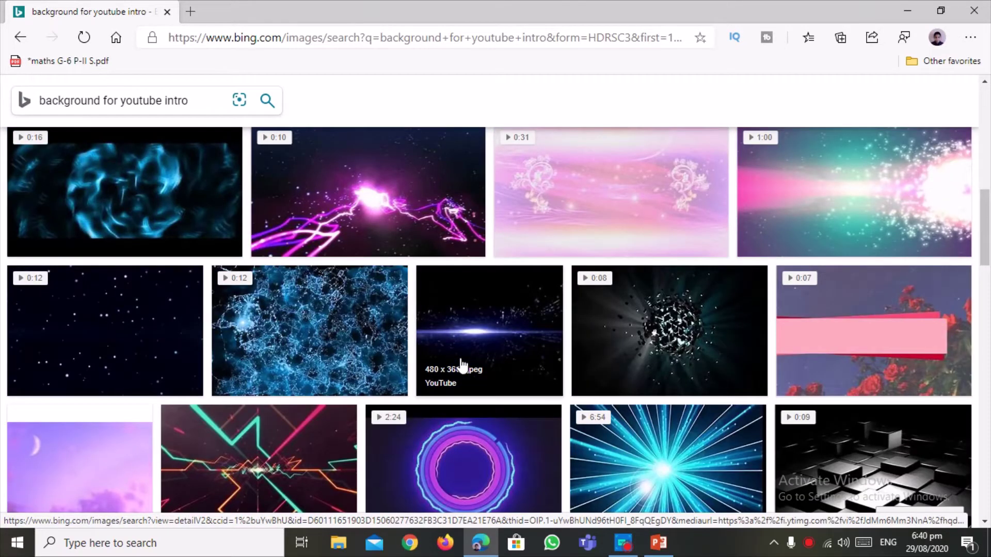
pyautogui.scroll(-5, 462, 367)
pyautogui.scroll(-1, 461, 366)
pyautogui.scroll(-1, 462, 366)
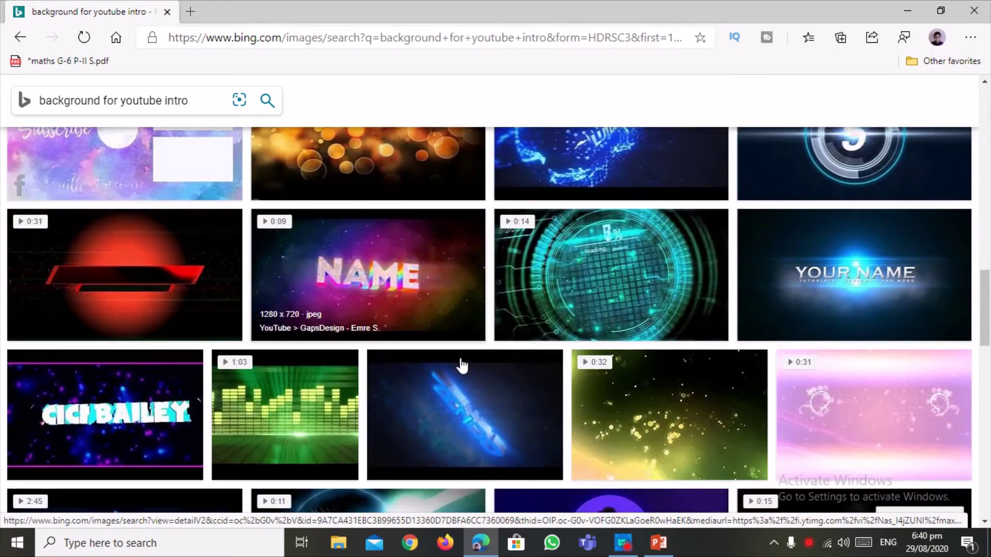
pyautogui.scroll(3, 462, 367)
pyautogui.scroll(1, 462, 366)
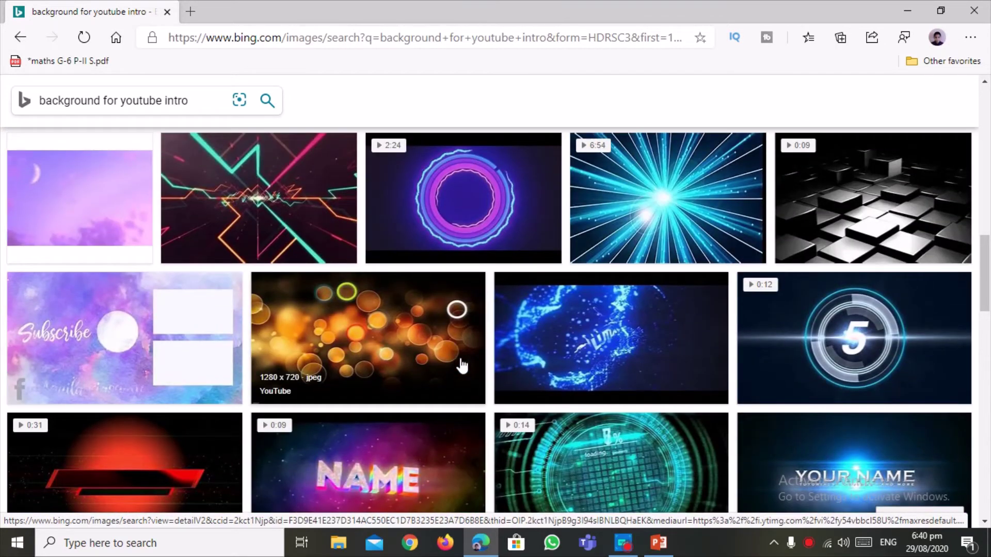
pyautogui.scroll(-5, 461, 366)
pyautogui.scroll(-5, 462, 367)
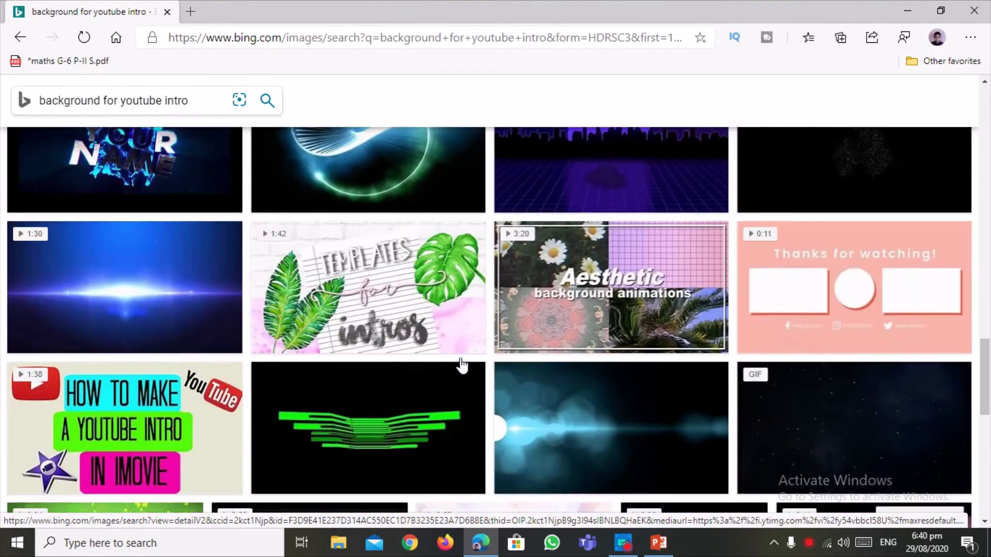
pyautogui.scroll(-3, 462, 366)
pyautogui.scroll(-1, 462, 366)
pyautogui.scroll(-1, 462, 367)
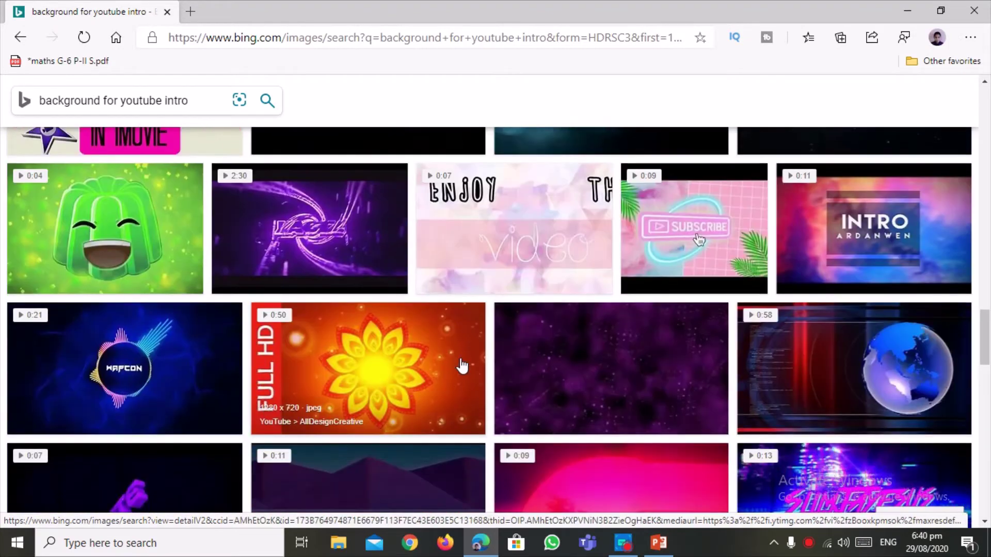
pyautogui.scroll(-4, 542, 364)
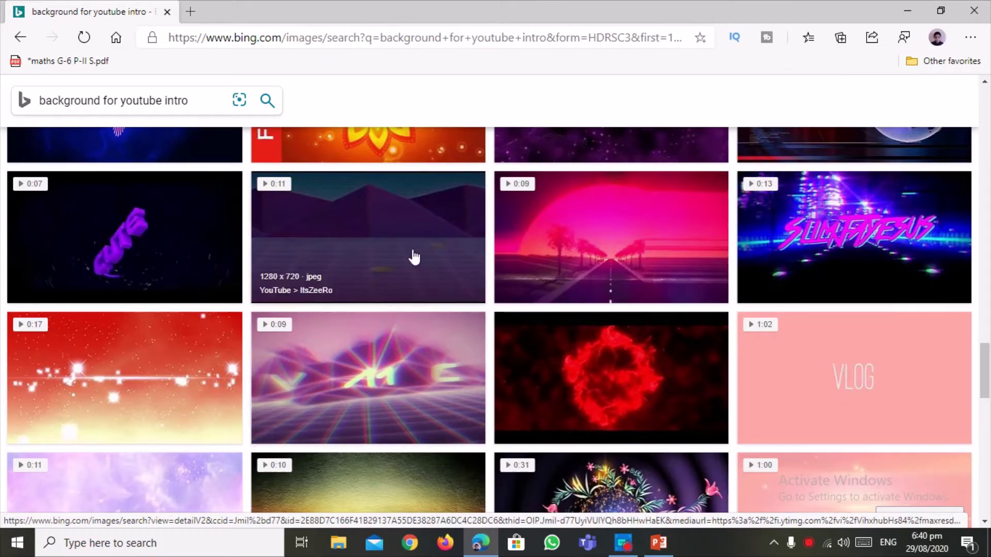
pyautogui.scroll(-2, 403, 370)
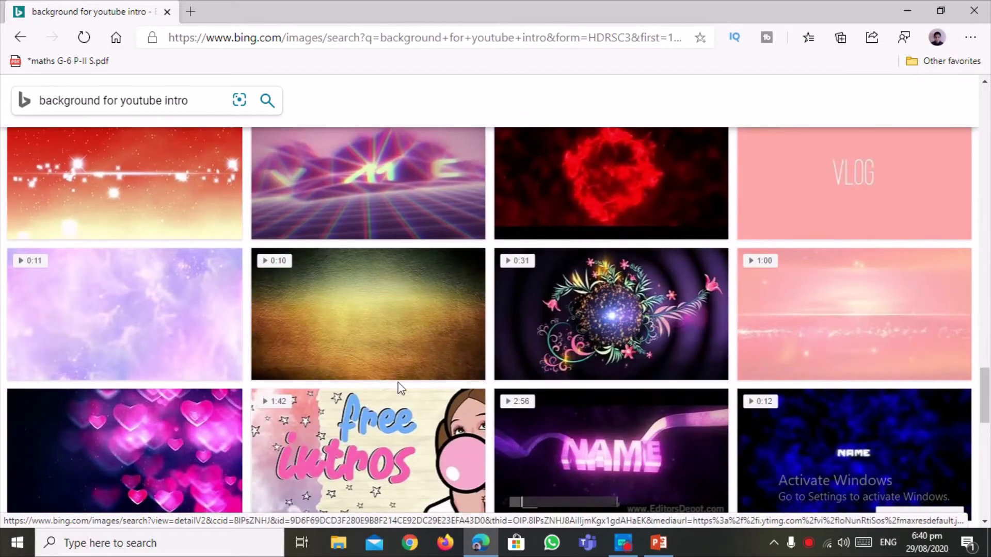
pyautogui.scroll(2, 367, 402)
pyautogui.scroll(-2, 366, 402)
pyautogui.scroll(-5, 366, 401)
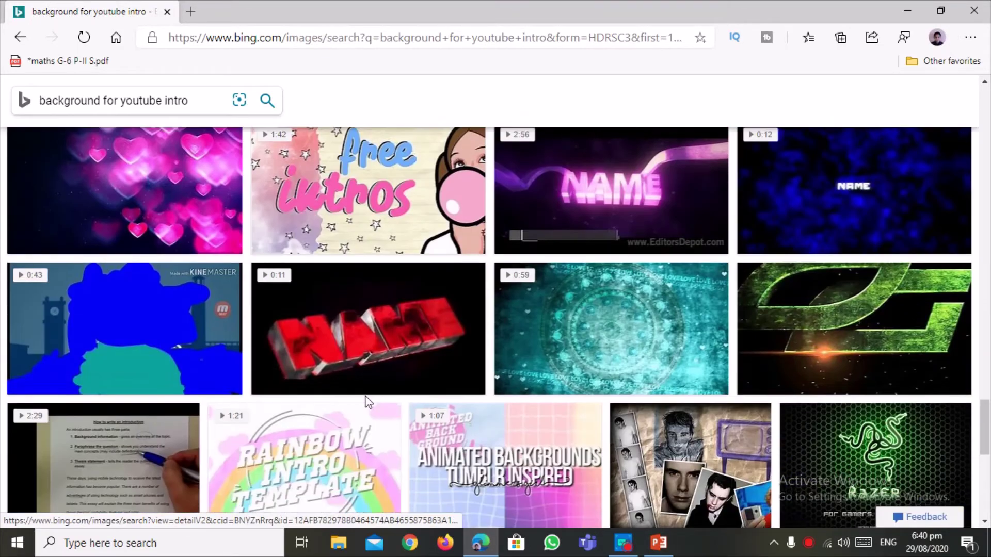
pyautogui.scroll(-5, 365, 402)
pyautogui.scroll(-3, 364, 399)
pyautogui.scroll(-1, 366, 400)
pyautogui.scroll(-1, 366, 401)
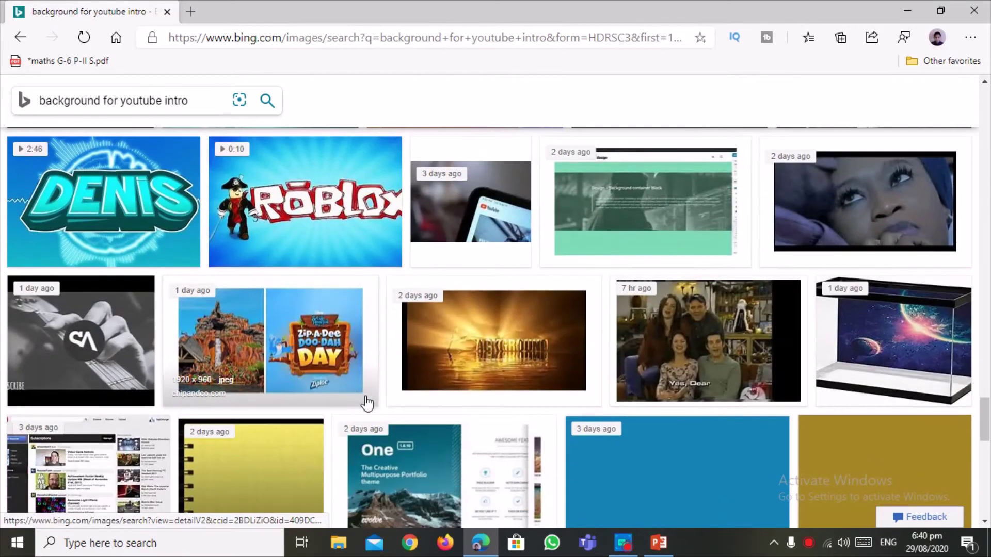
pyautogui.scroll(5, 366, 402)
pyautogui.scroll(4, 367, 402)
pyautogui.scroll(3, 366, 402)
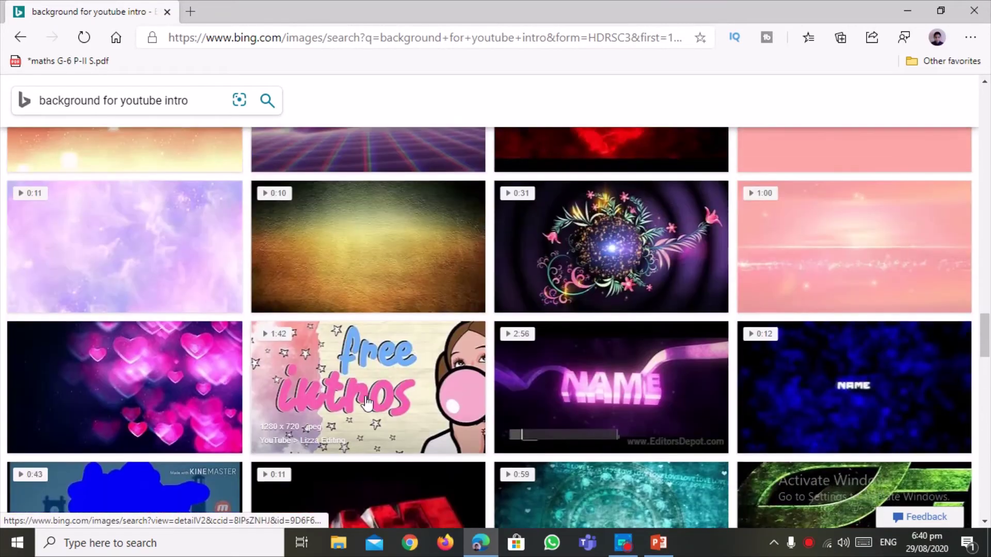
pyautogui.scroll(4, 367, 402)
pyautogui.scroll(1, 445, 416)
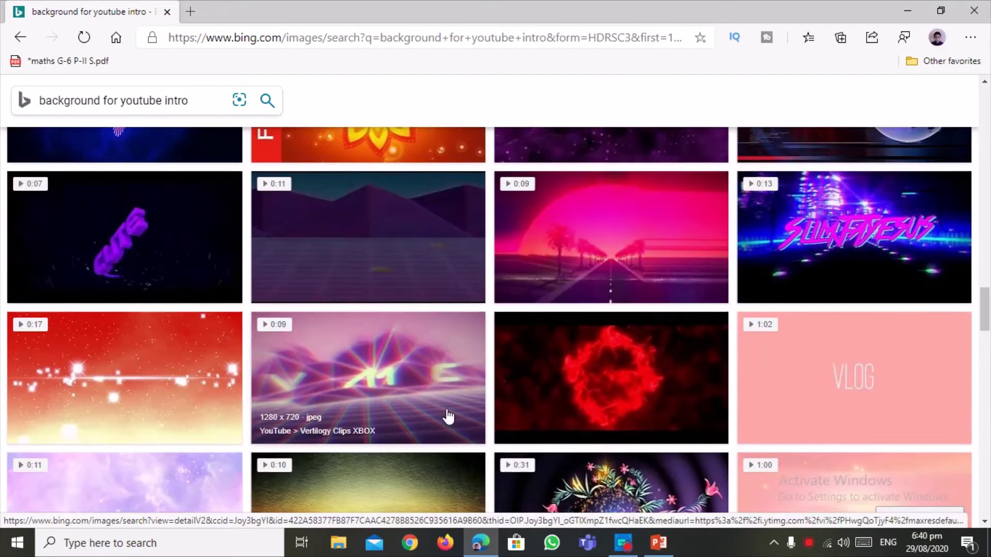
pyautogui.scroll(1, 445, 416)
pyautogui.scroll(-2, 447, 416)
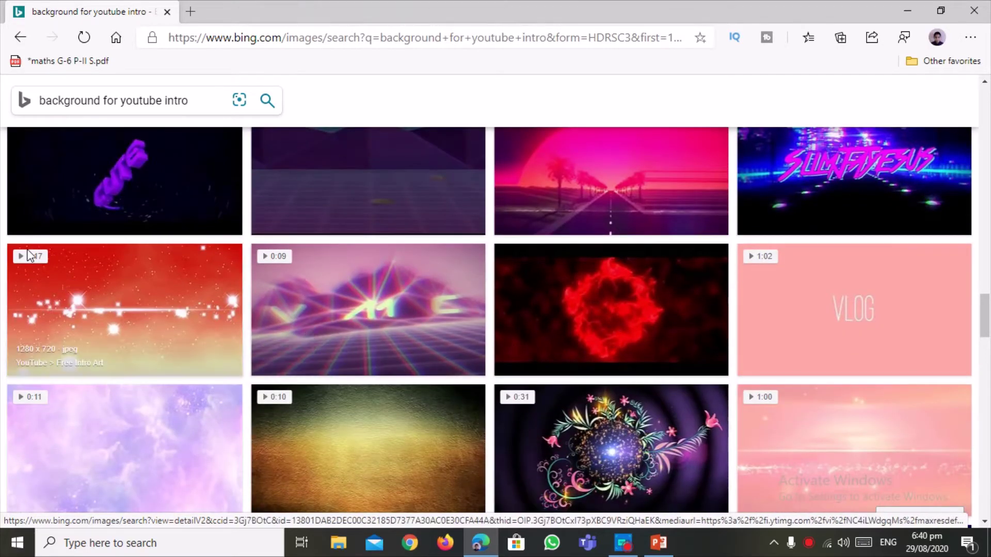
pyautogui.scroll(2, 72, 286)
pyautogui.scroll(1, 344, 245)
pyautogui.scroll(1, 371, 250)
pyautogui.scroll(2, 398, 254)
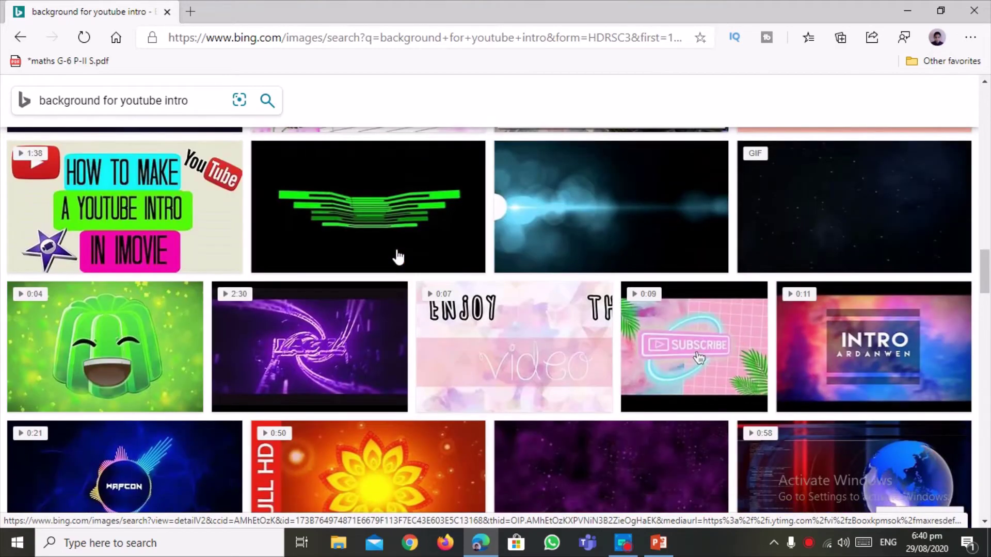
pyautogui.scroll(1, 844, 288)
pyautogui.scroll(3, 416, 377)
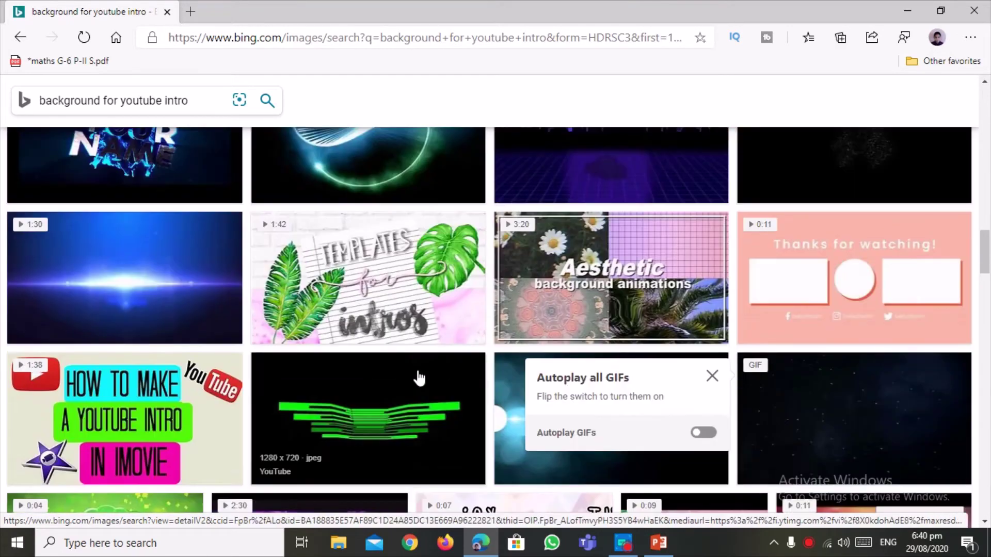
pyautogui.scroll(3, 416, 376)
pyautogui.scroll(3, 419, 378)
pyautogui.scroll(1, 419, 378)
pyautogui.scroll(1, 419, 378)
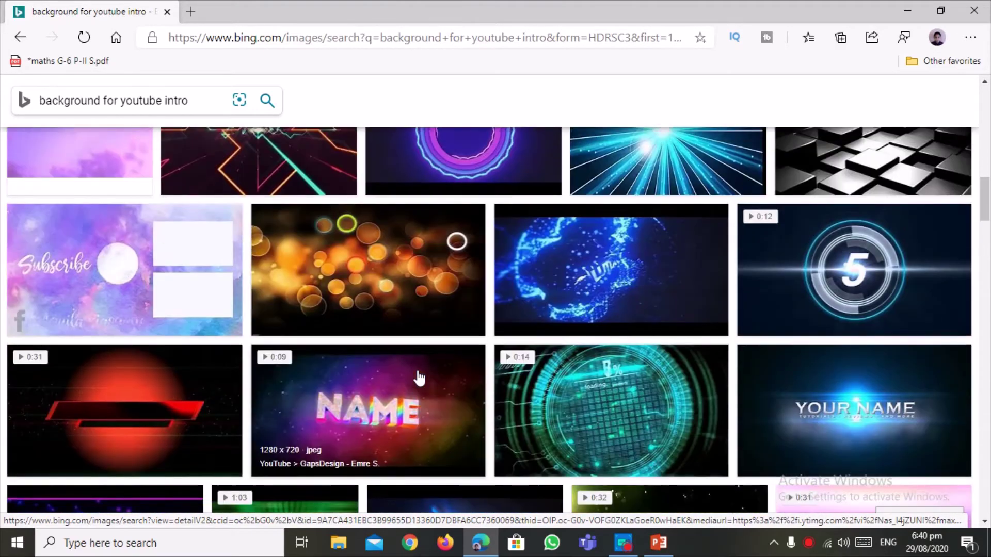
pyautogui.scroll(2, 419, 378)
pyautogui.scroll(1, 419, 378)
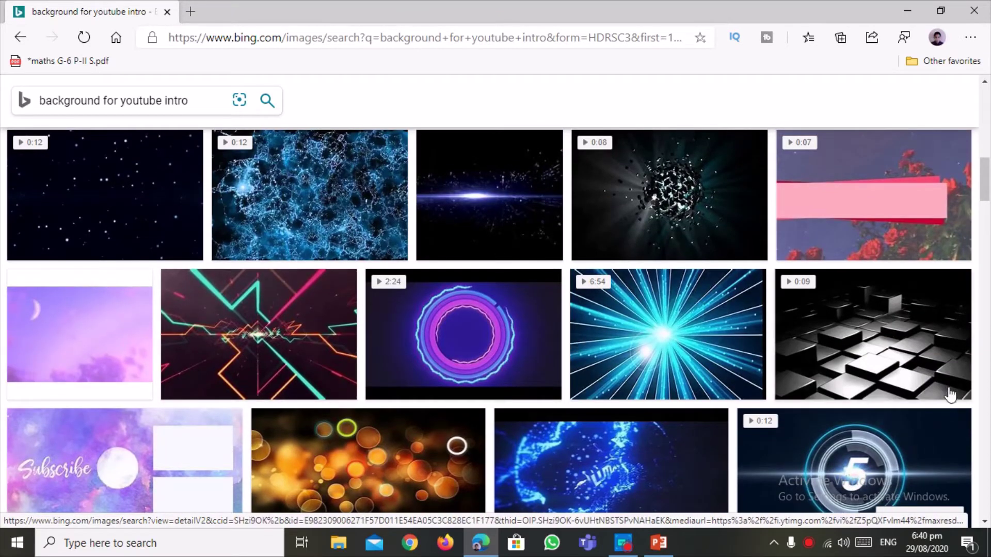
# Step: Drag the cubes image onto the PowerPoint taskbar button, after cancelling a Save As attempt
pyautogui.rightClick(910, 361)
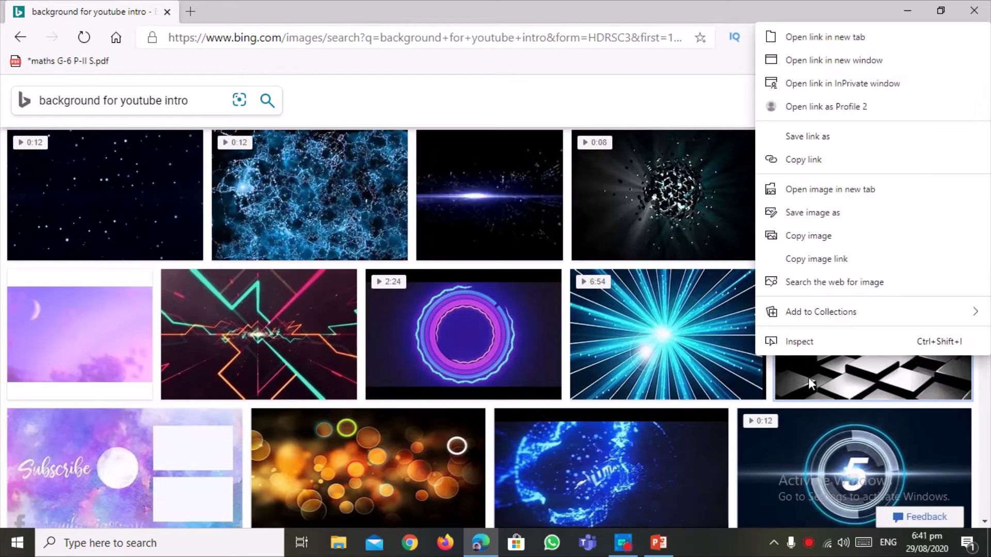
pyautogui.click(805, 213)
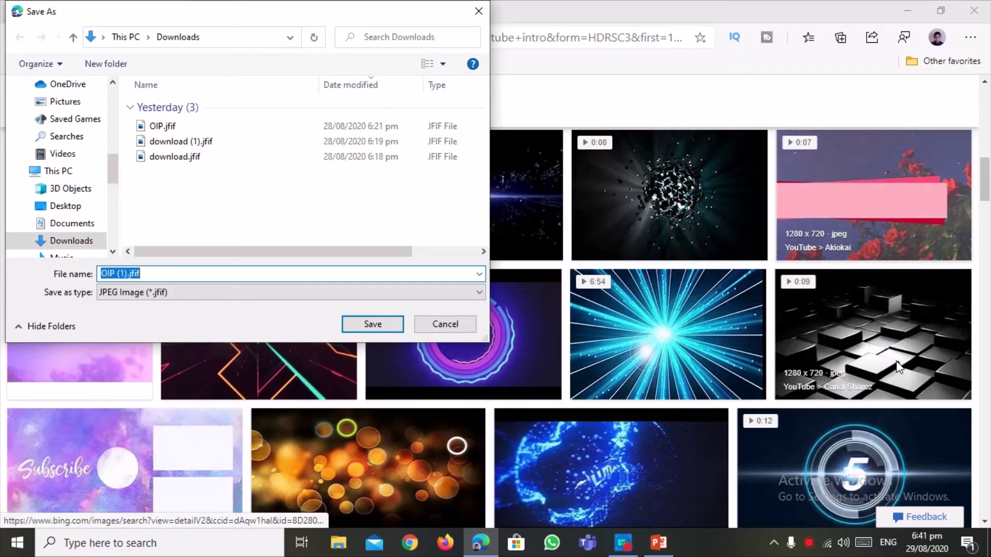
pyautogui.click(435, 326)
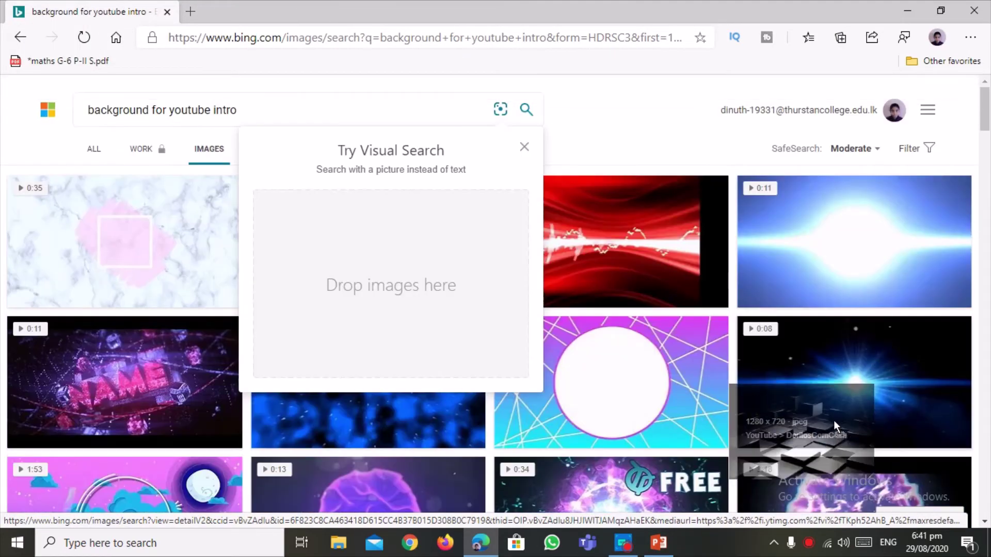
pyautogui.moveTo(834, 420); pyautogui.dragTo(642, 507)
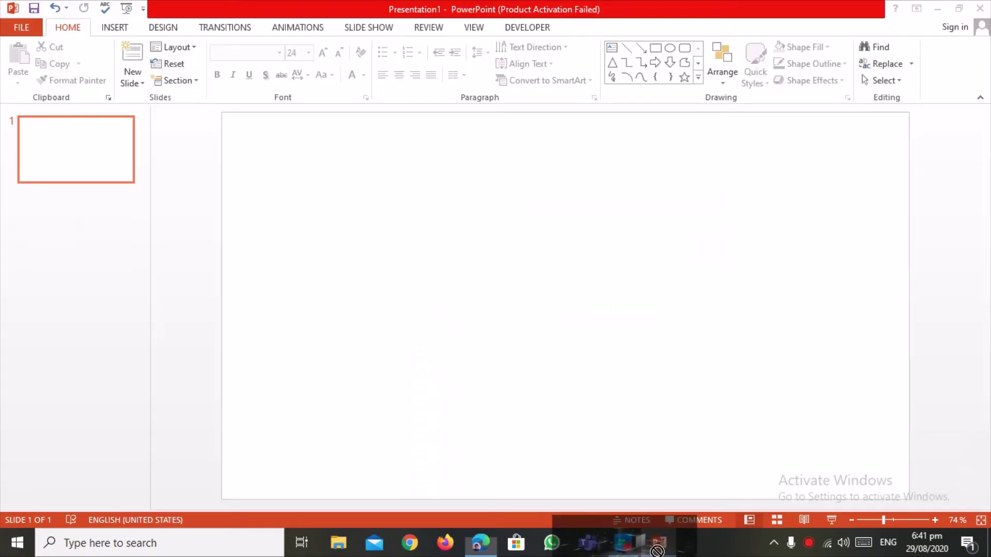
# Step: Drop the cubes image onto the slide and stretch it to the left, top and right edges
pyautogui.moveTo(642, 506)
pyautogui.mouseDown()
pyautogui.moveTo(599, 274)
pyautogui.moveTo(570, 211)
pyautogui.mouseUp()
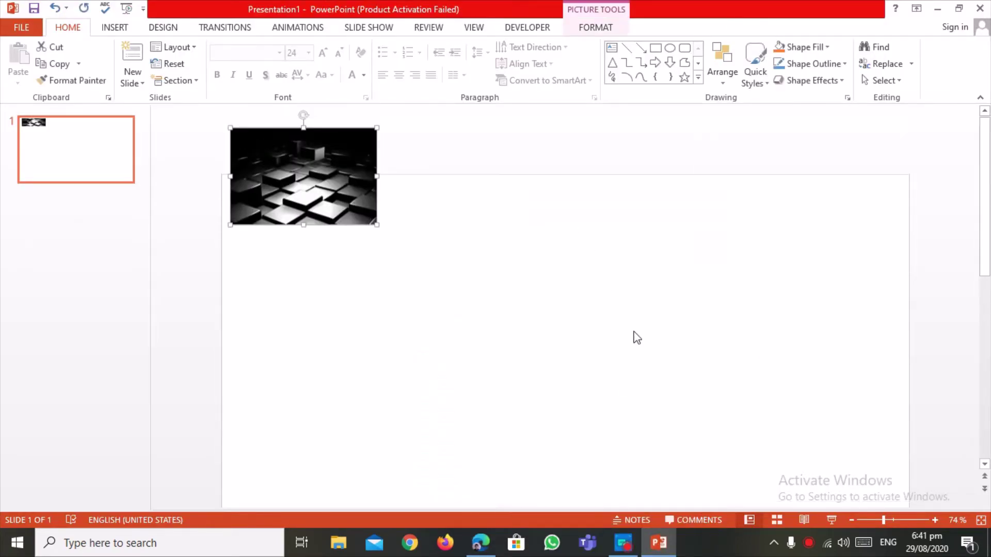
pyautogui.moveTo(272, 161)
pyautogui.mouseDown()
pyautogui.moveTo(587, 338)
pyautogui.moveTo(612, 498)
pyautogui.mouseUp()
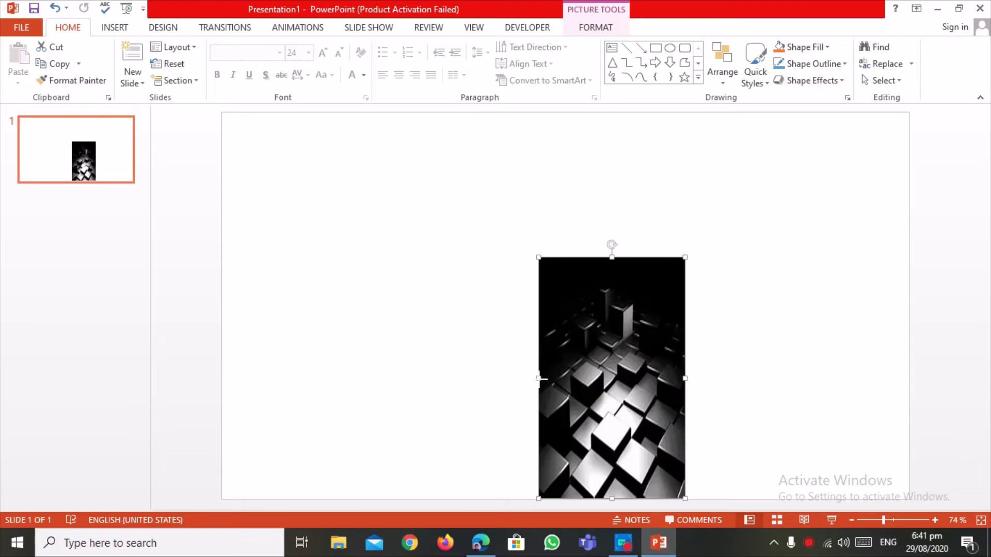
pyautogui.moveTo(538, 371); pyautogui.dragTo(249, 371)
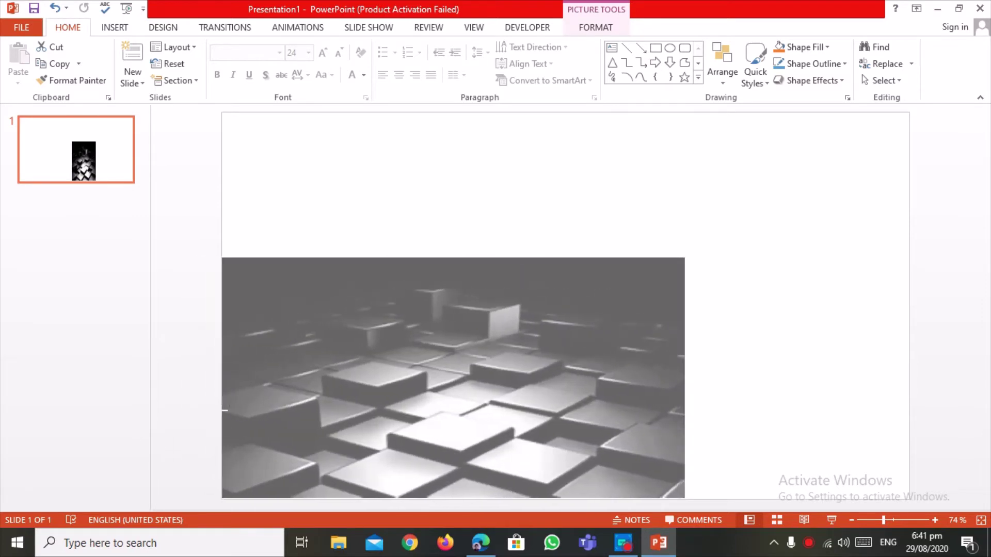
pyautogui.moveTo(248, 407); pyautogui.dragTo(220, 413)
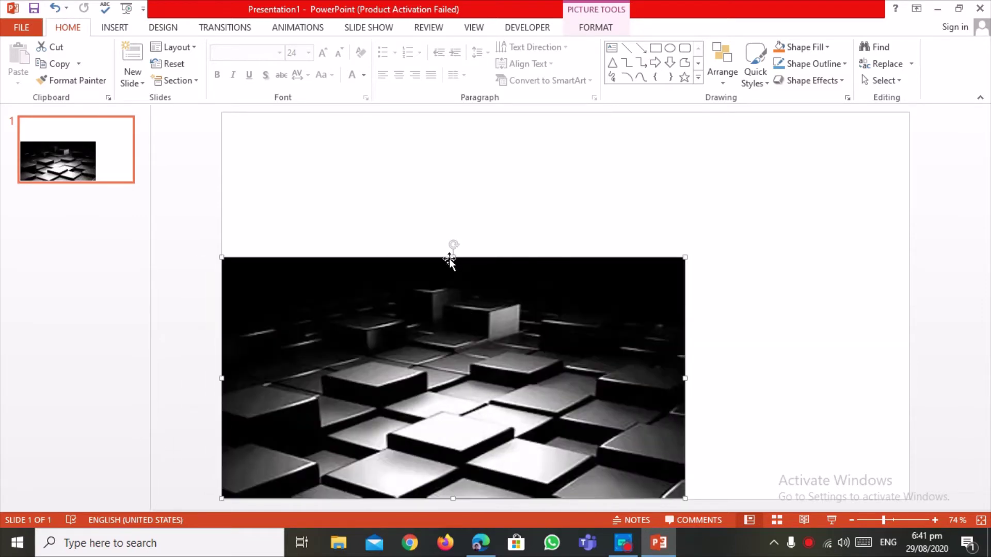
pyautogui.moveTo(453, 258); pyautogui.dragTo(479, 116)
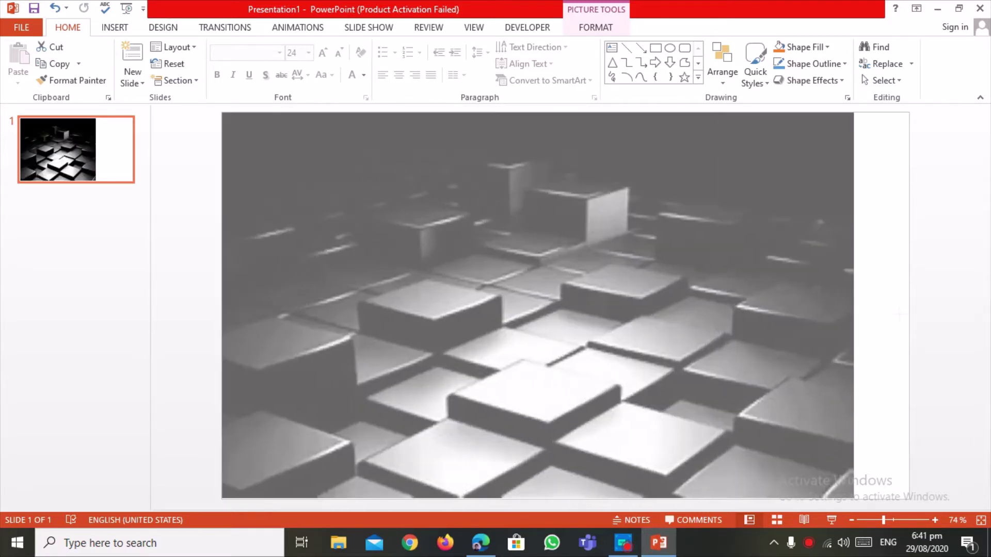
pyautogui.moveTo(686, 307); pyautogui.dragTo(908, 307)
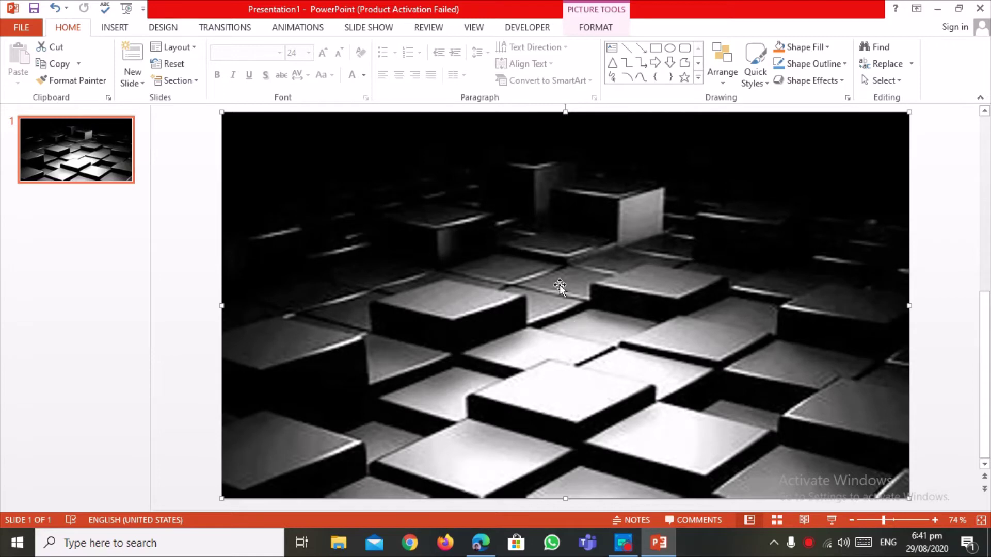
pyautogui.click(170, 330)
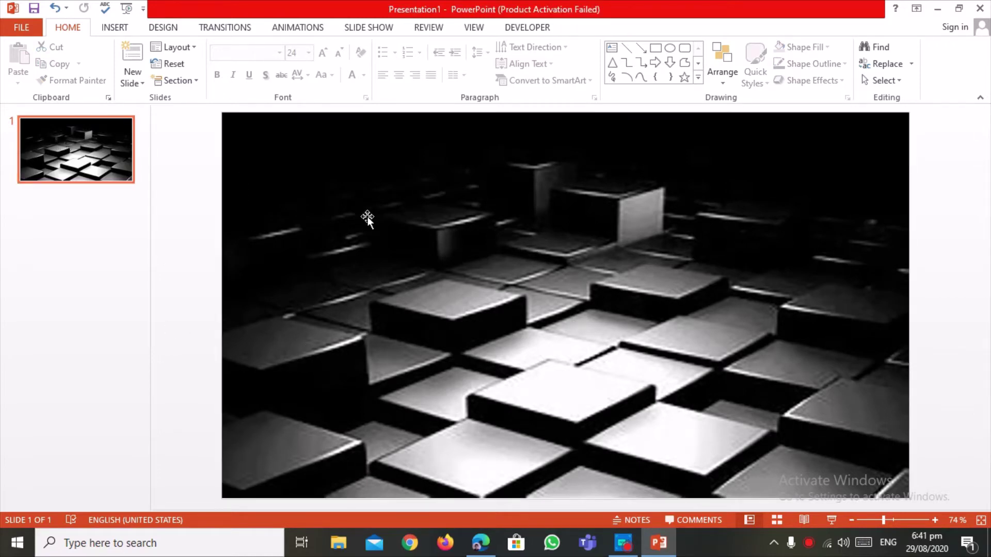
# Step: Insert 'my icon.png' from the Desktop and nudge it into place over the background
pyautogui.click(108, 31)
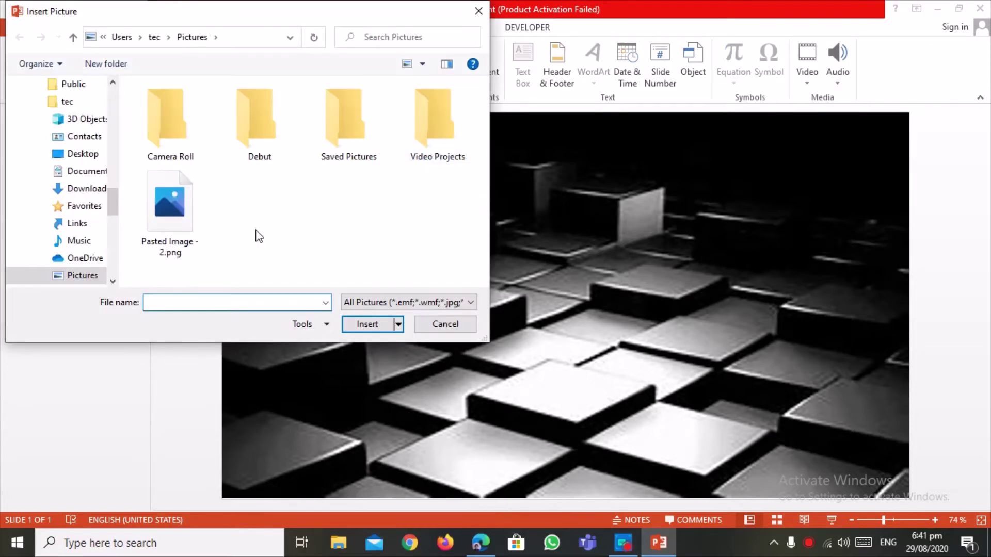
pyautogui.scroll(1, 31, 186)
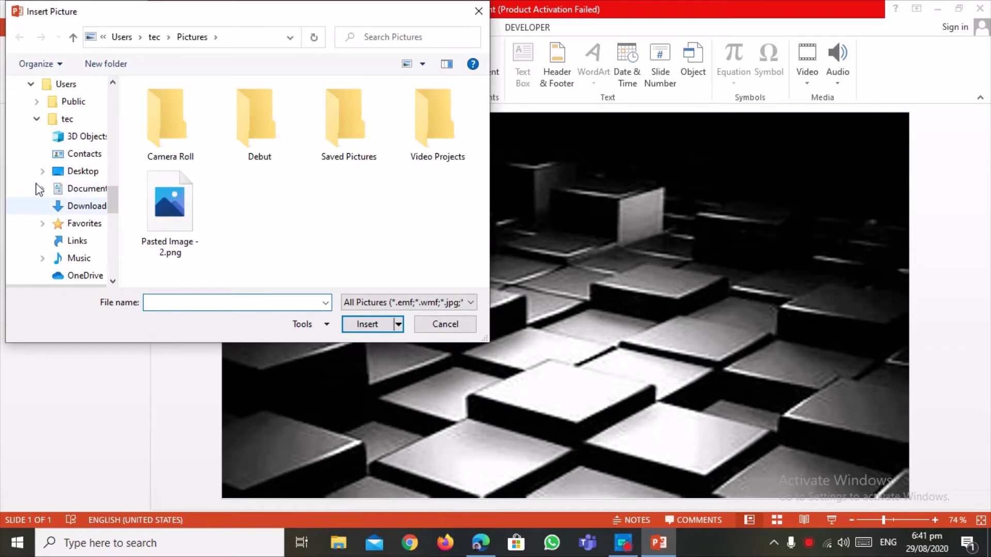
pyautogui.click(96, 171)
pyautogui.doubleClick(413, 205)
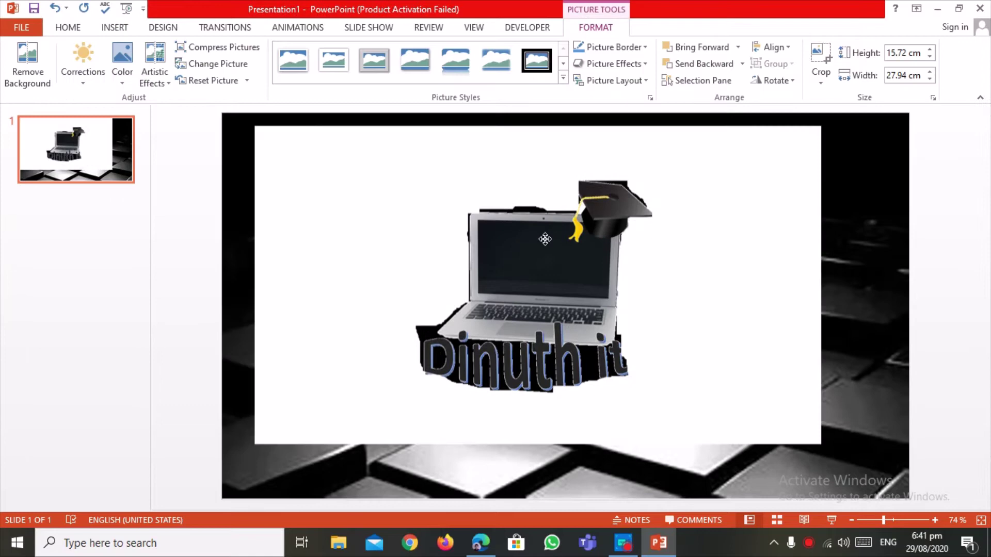
pyautogui.moveTo(545, 239); pyautogui.dragTo(519, 236)
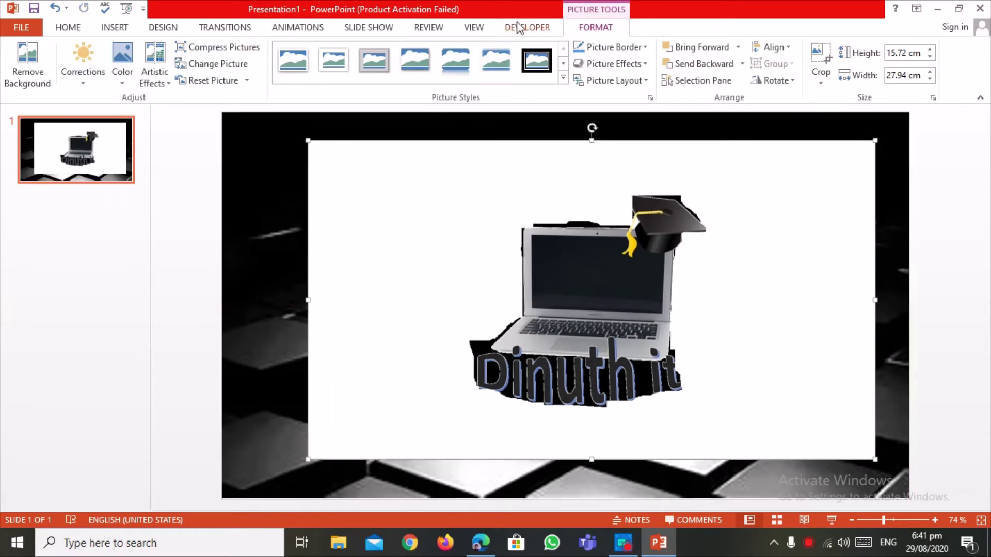
pyautogui.click(61, 36)
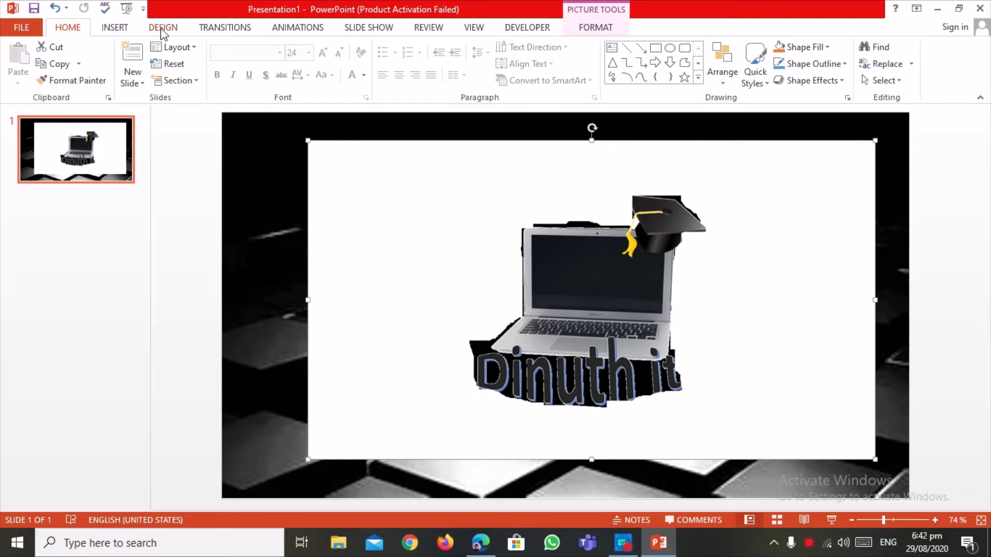
pyautogui.click(606, 29)
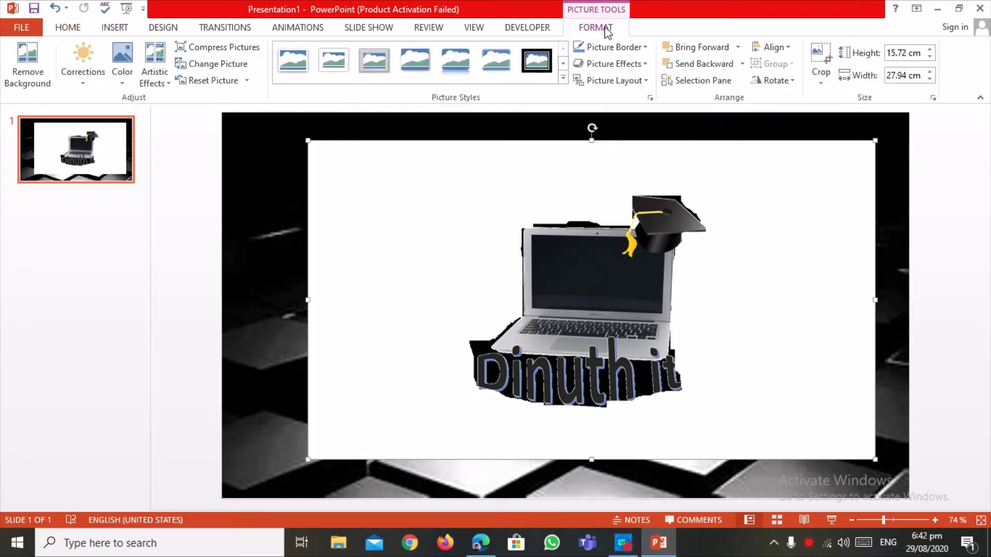
# Step: Remove the logo's white background, extending the kept area to all four picture edges
pyautogui.click(27, 54)
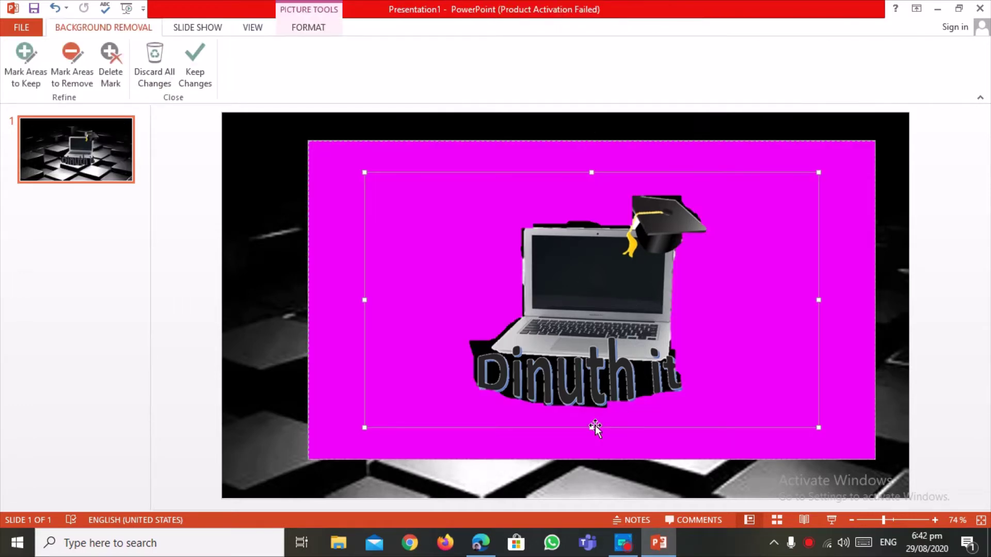
pyautogui.moveTo(594, 427); pyautogui.dragTo(592, 459)
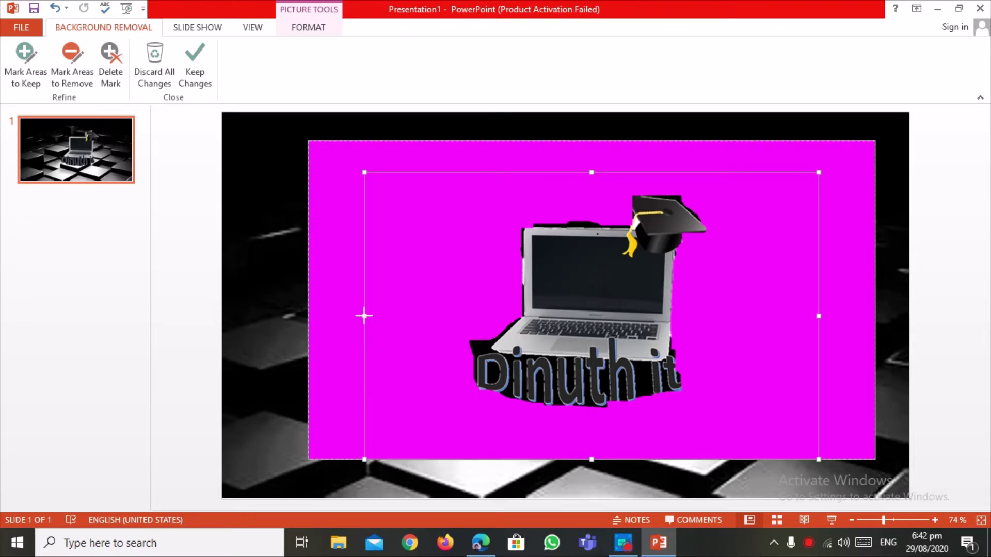
pyautogui.moveTo(364, 312); pyautogui.dragTo(304, 325)
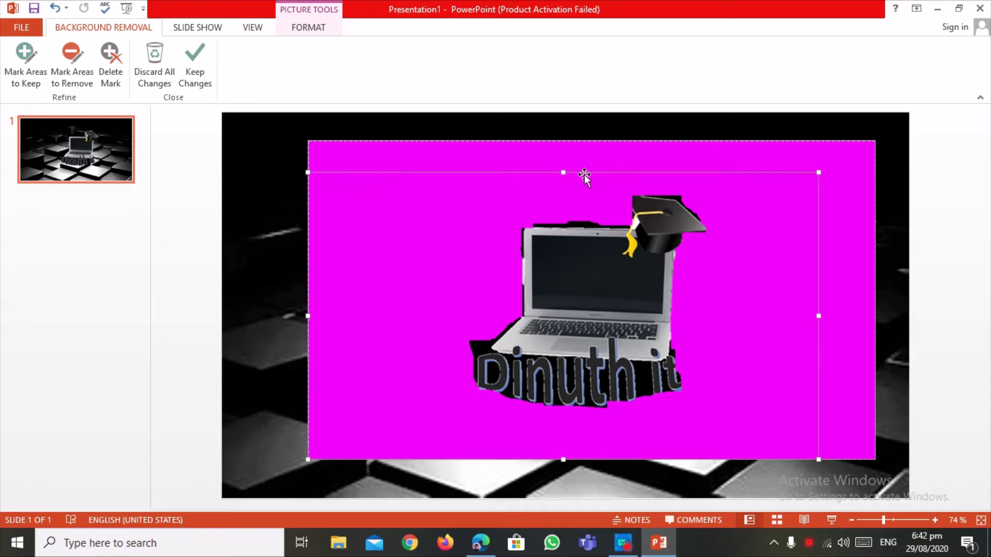
pyautogui.moveTo(563, 172); pyautogui.dragTo(569, 139)
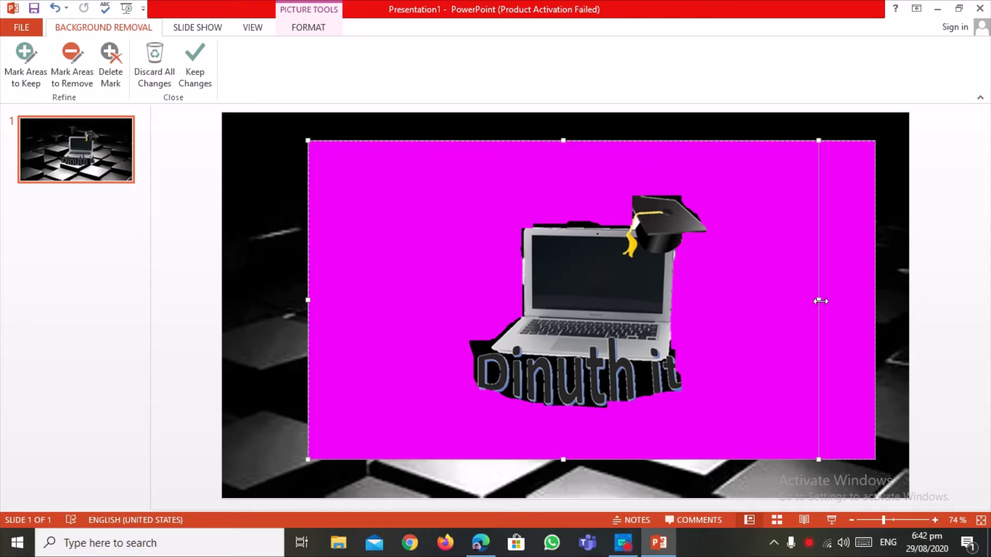
pyautogui.moveTo(820, 301); pyautogui.dragTo(876, 312)
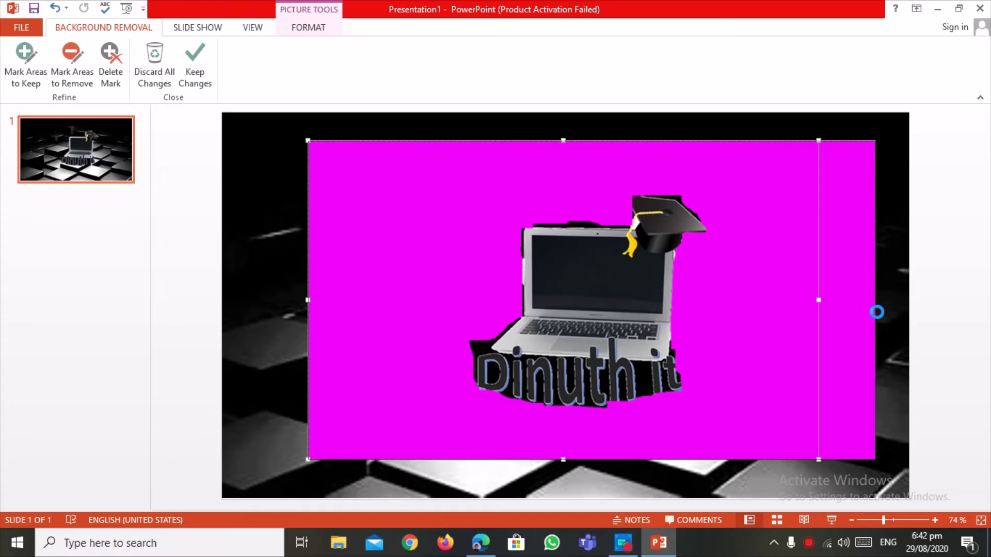
pyautogui.click(196, 78)
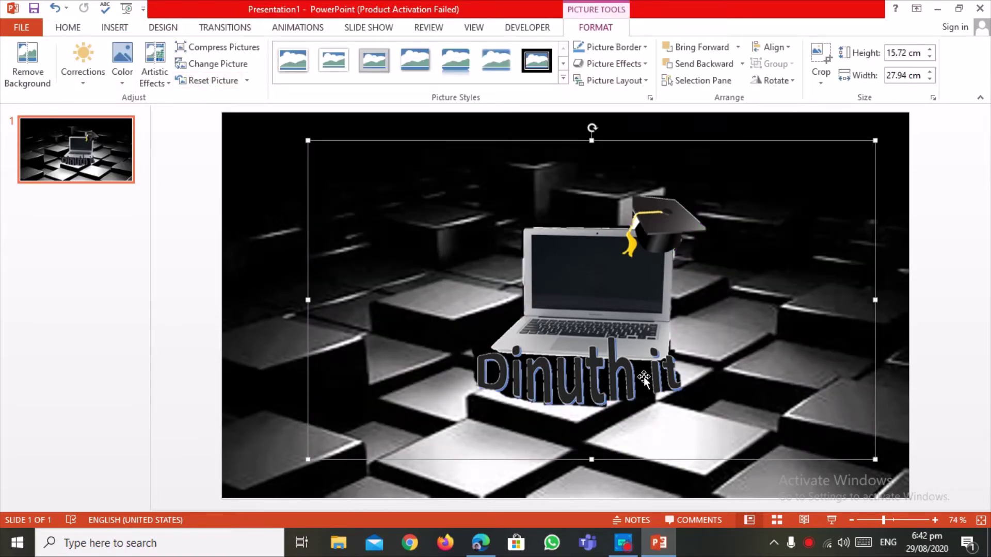
# Step: Reopen Remove Background and mark dark patches beside 'it' and on the graduation cap for removal
pyautogui.click(23, 56)
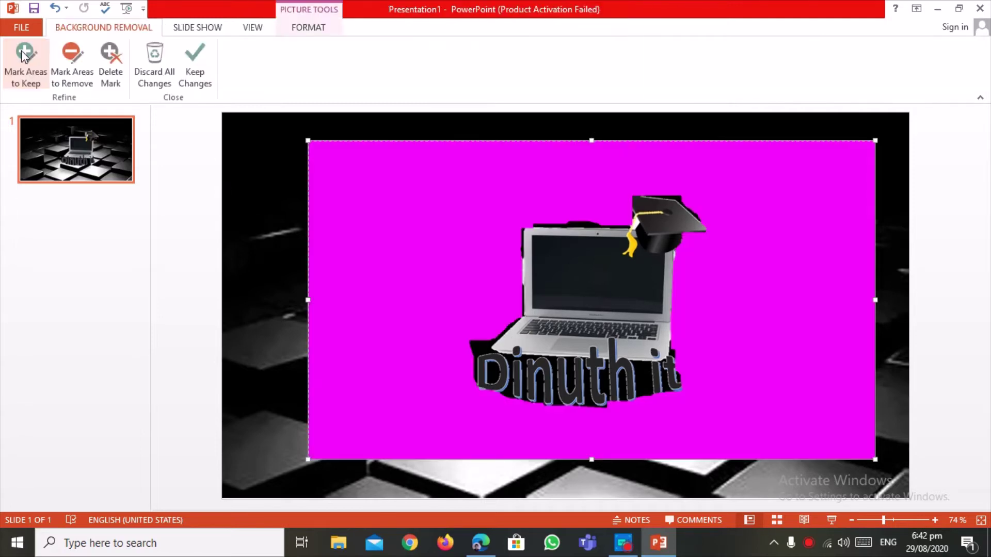
pyautogui.click(80, 81)
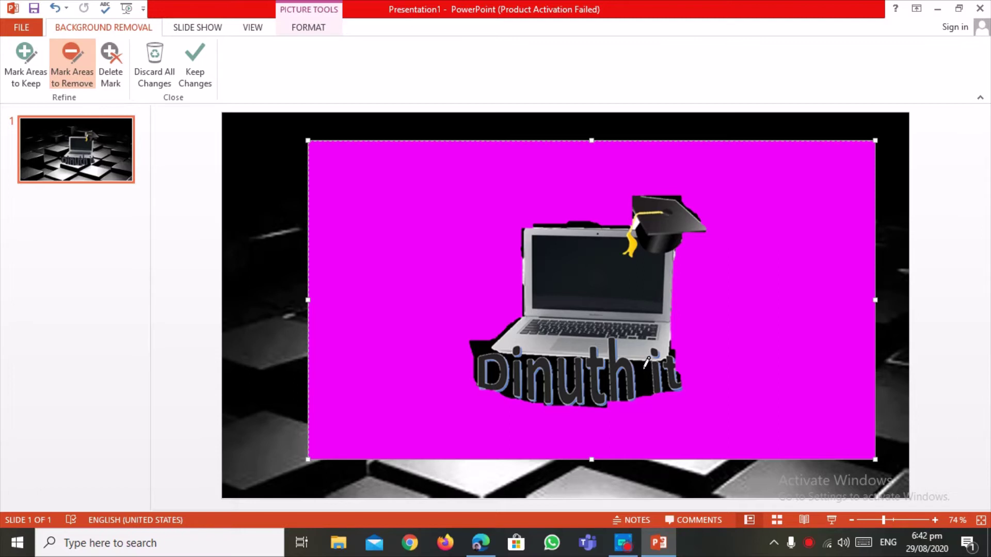
pyautogui.moveTo(647, 363); pyautogui.dragTo(636, 376)
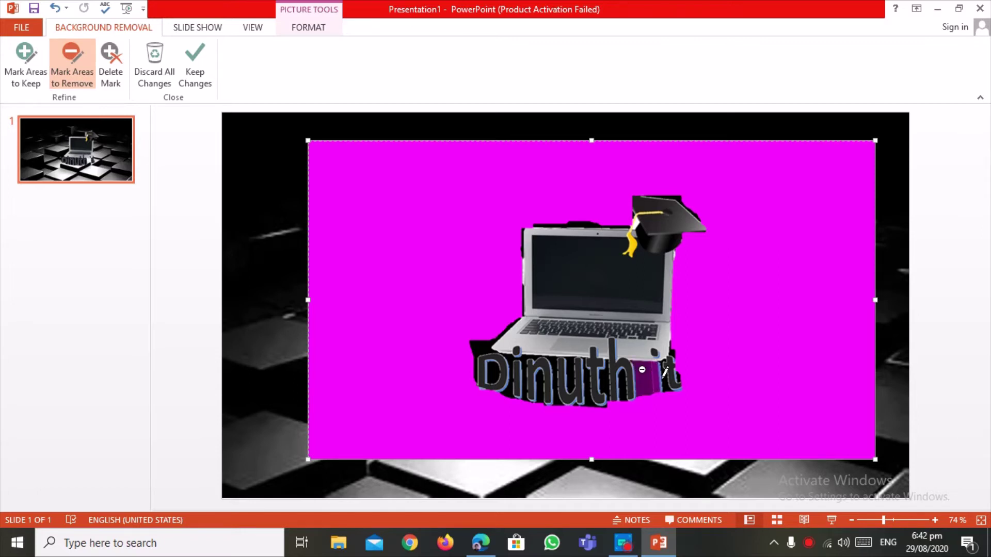
pyautogui.click(663, 378)
pyautogui.click(679, 379)
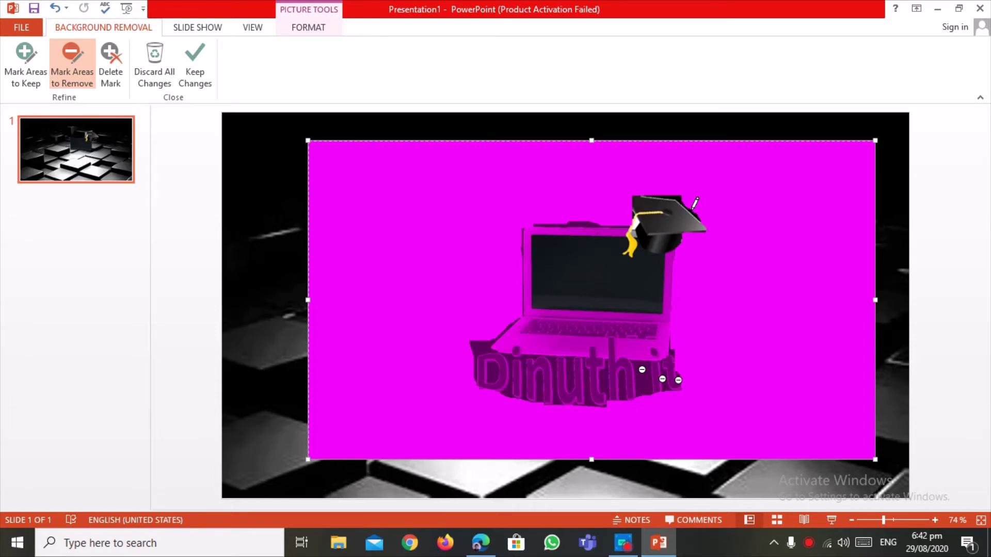
pyautogui.click(679, 199)
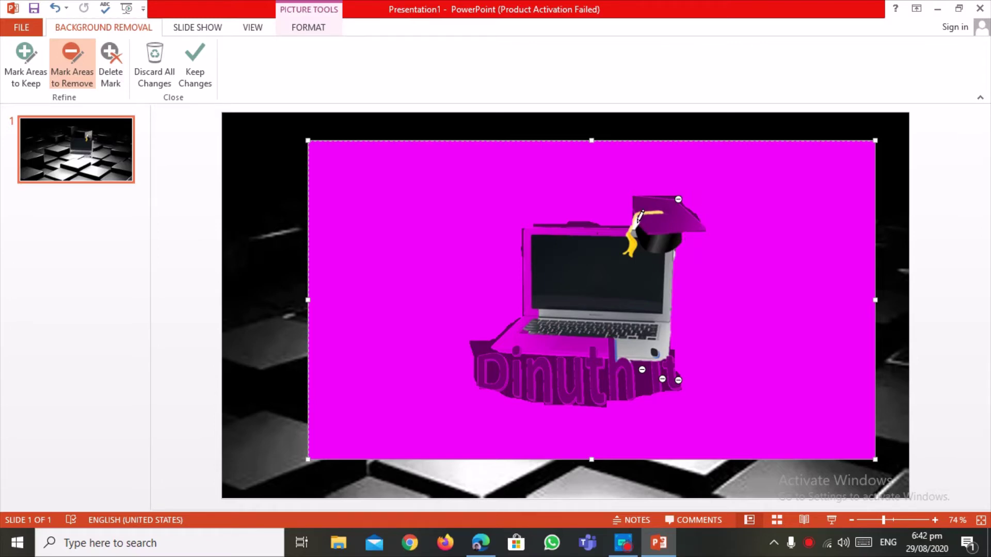
pyautogui.click(636, 222)
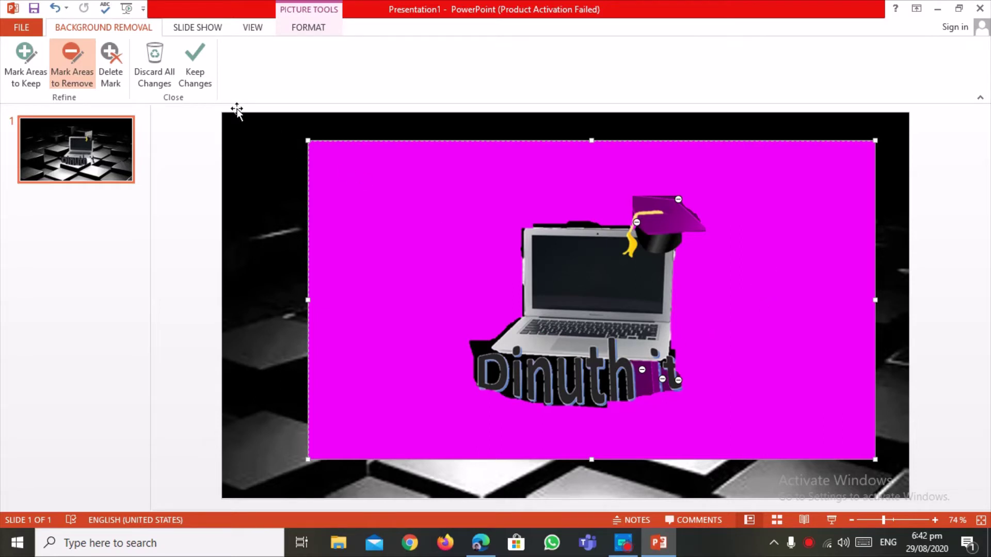
# Step: Mark the area near the 't' and the graduation cap to keep
pyautogui.click(23, 72)
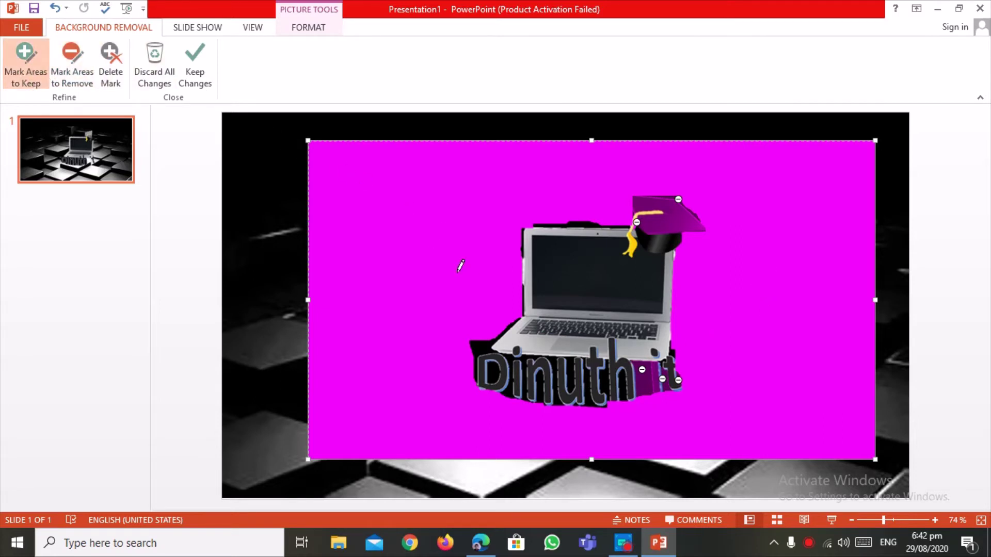
pyautogui.click(656, 369)
pyautogui.click(664, 222)
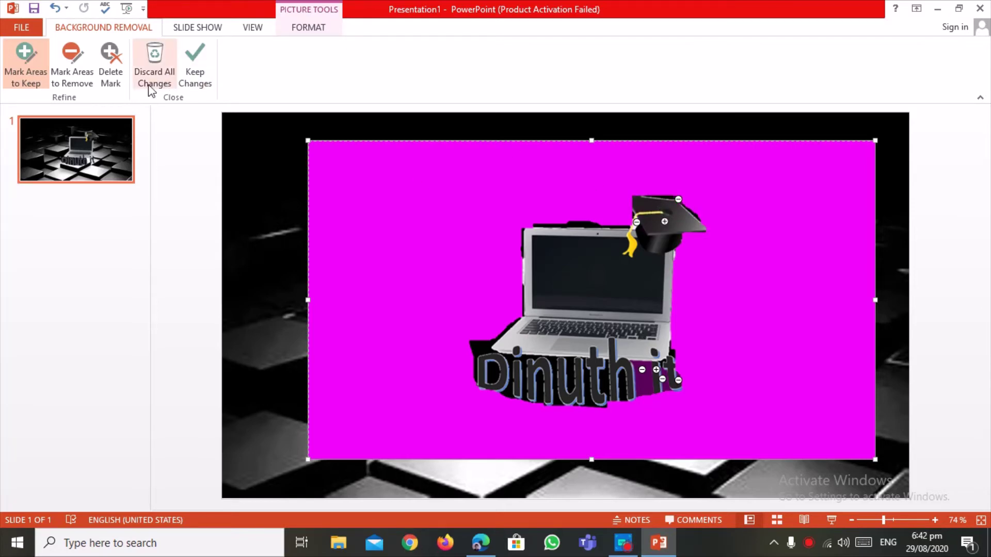
# Step: Mark remaining dark fringes around the 'Dinuth it' letters and mortarboard edges for removal
pyautogui.click(90, 77)
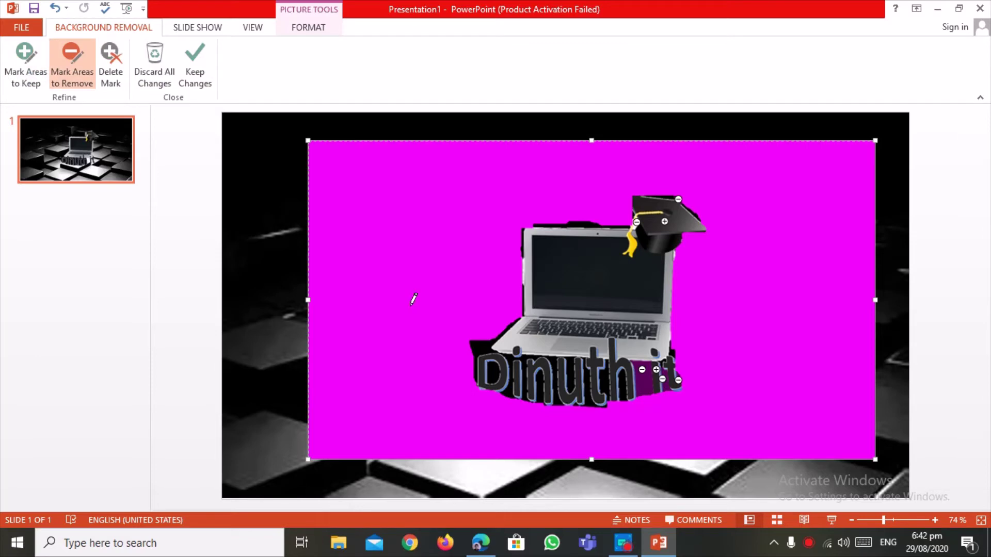
pyautogui.click(481, 343)
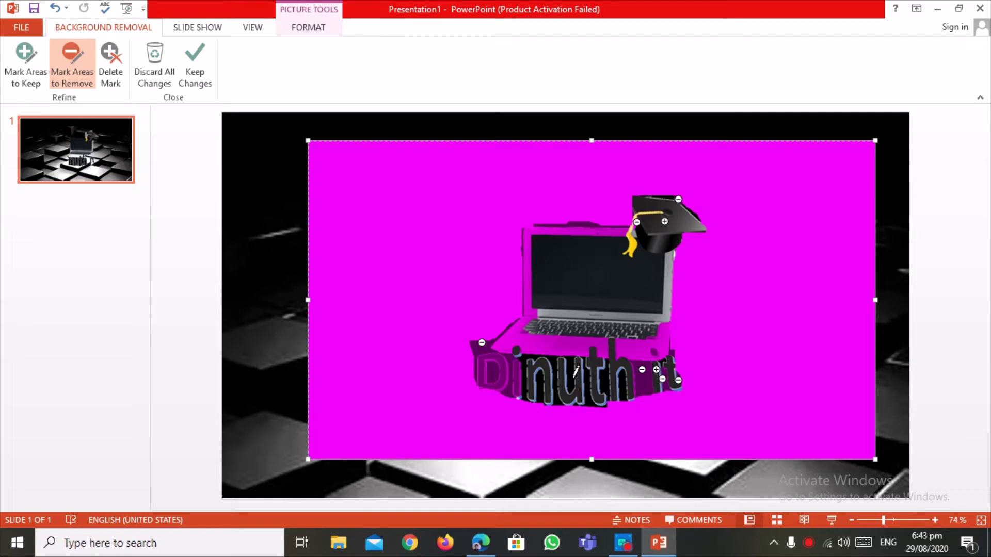
pyautogui.click(572, 378)
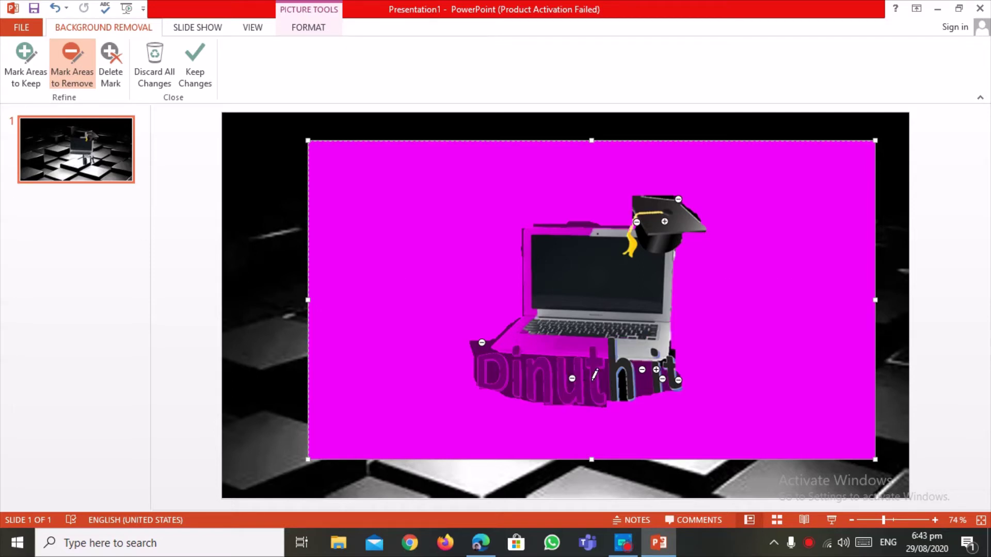
pyautogui.click(625, 386)
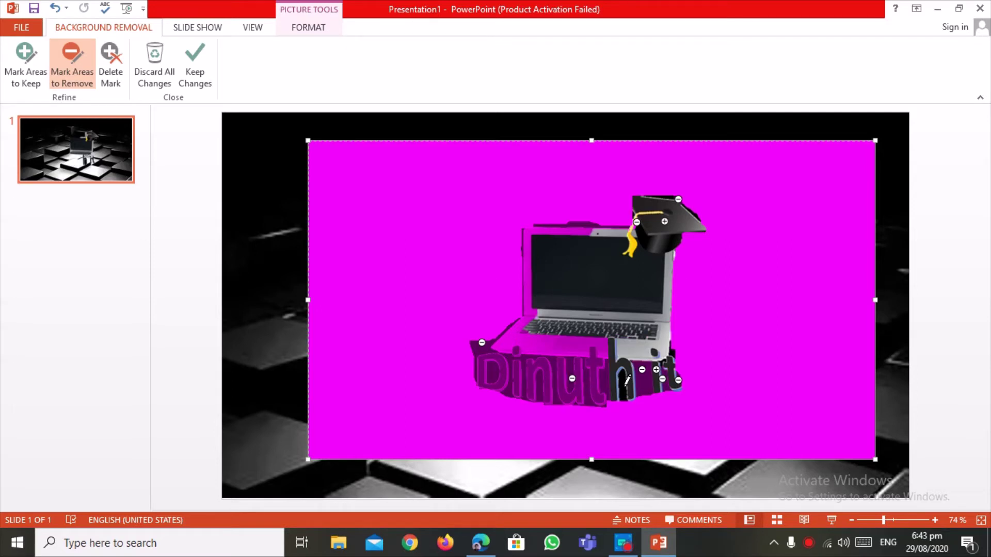
pyautogui.click(673, 354)
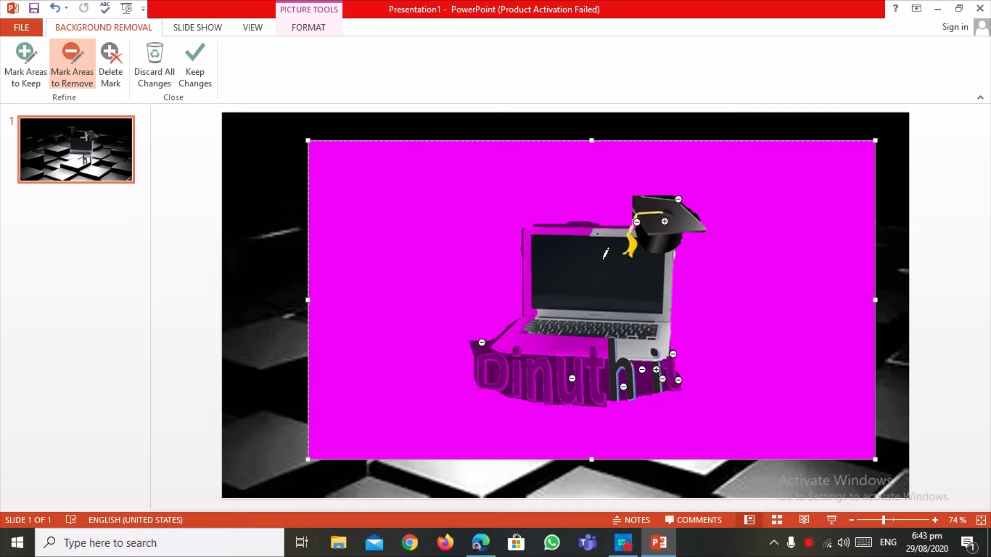
pyautogui.click(694, 213)
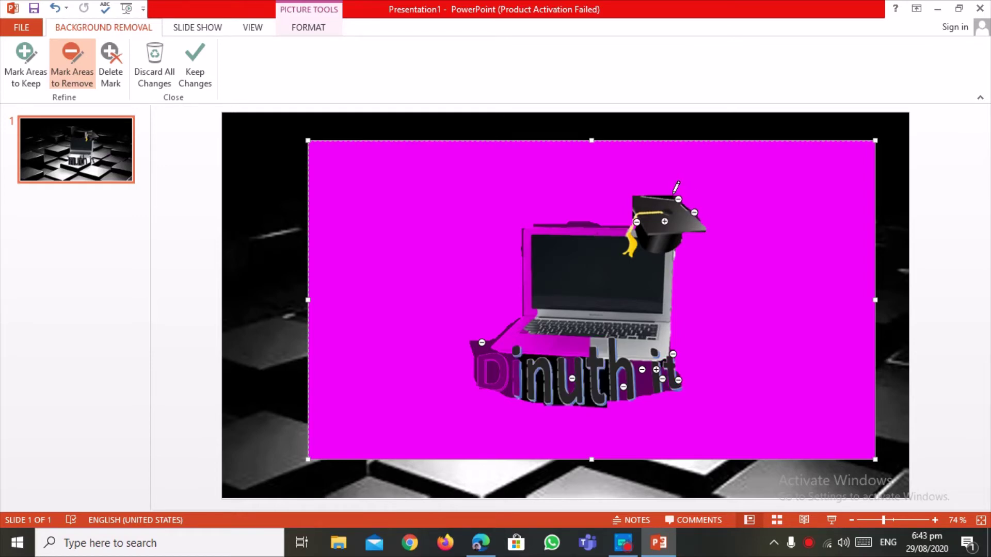
pyautogui.click(672, 193)
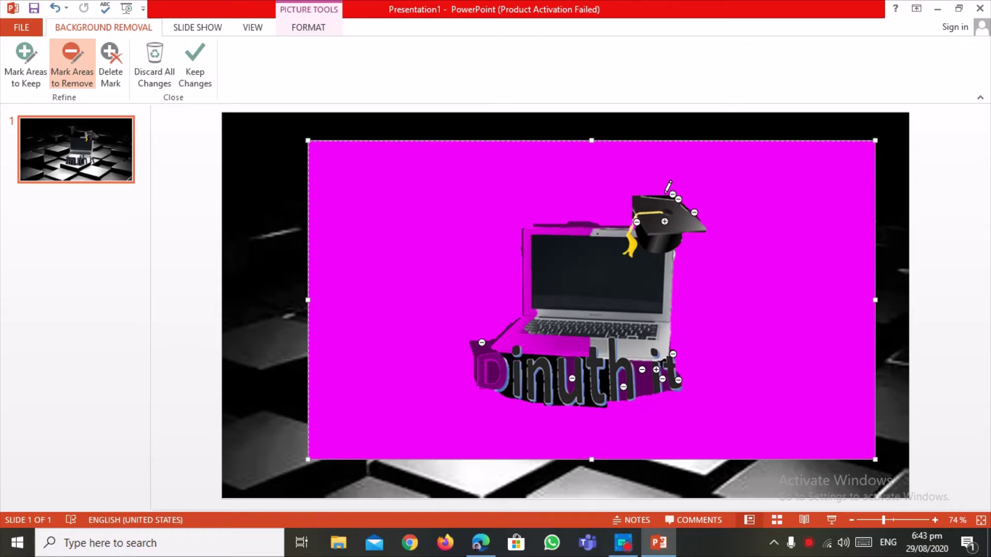
pyautogui.click(660, 196)
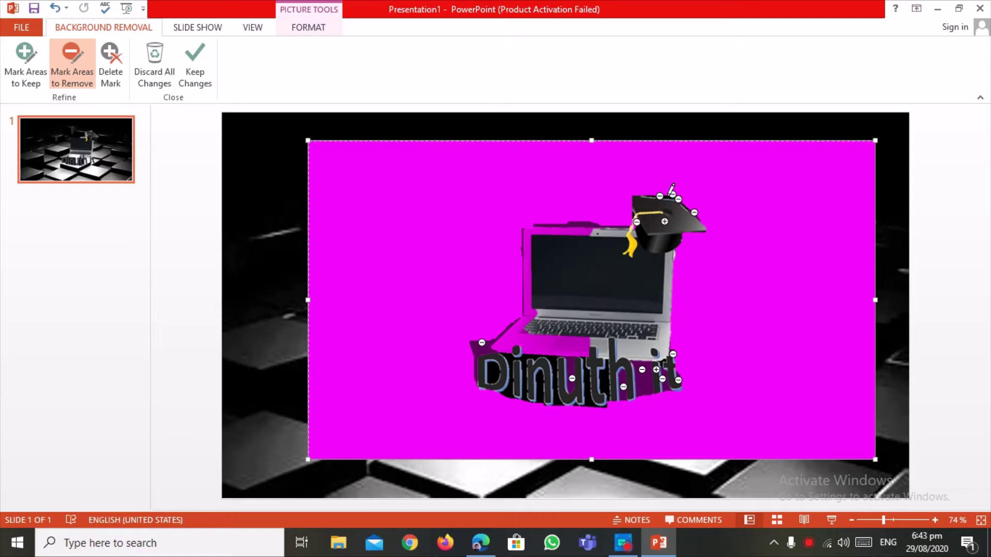
pyautogui.click(667, 197)
pyautogui.click(541, 380)
pyautogui.click(554, 367)
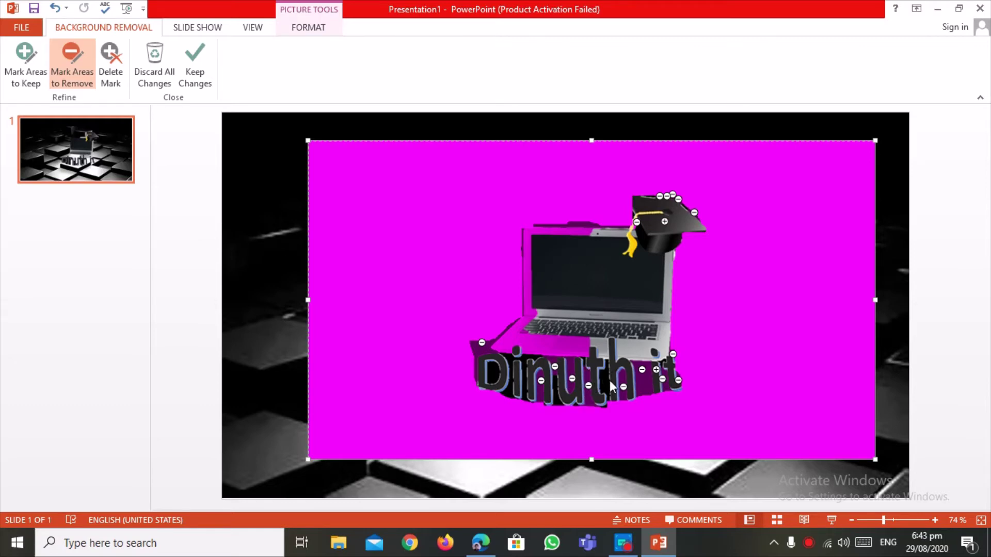
# Step: Mark leftover patches around the h, D and i for removal, keeping the Dinuth lettering
pyautogui.click(609, 379)
pyautogui.click(605, 377)
pyautogui.click(555, 385)
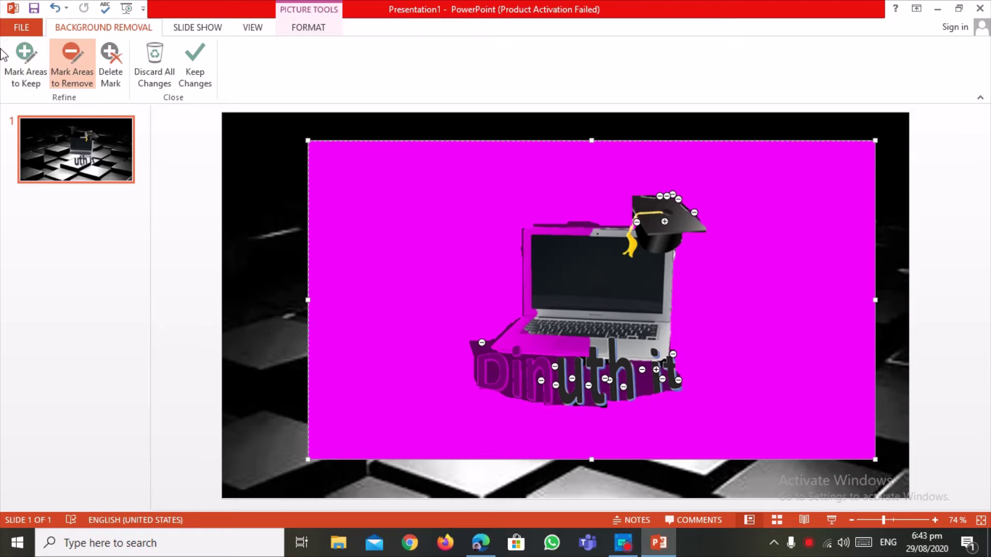
pyautogui.click(24, 64)
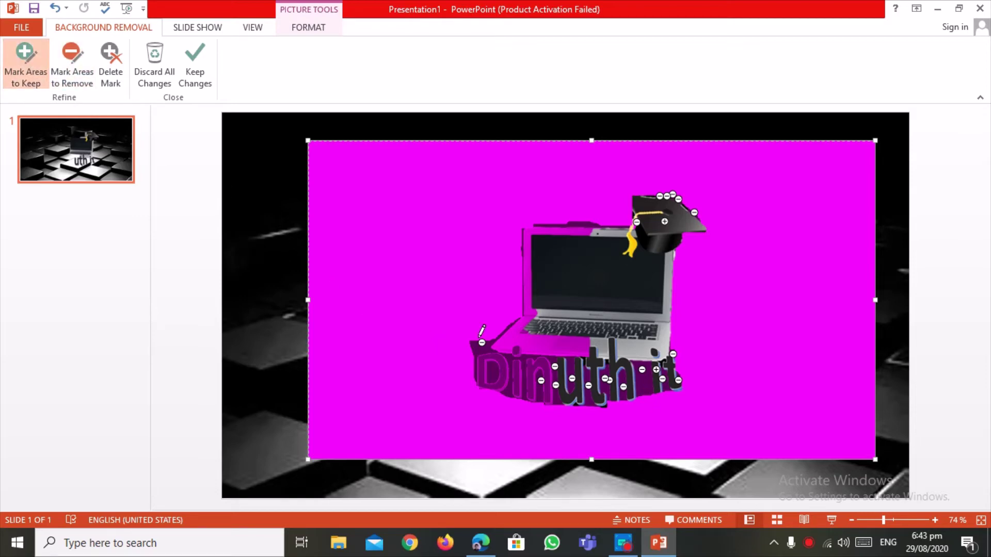
pyautogui.click(484, 357)
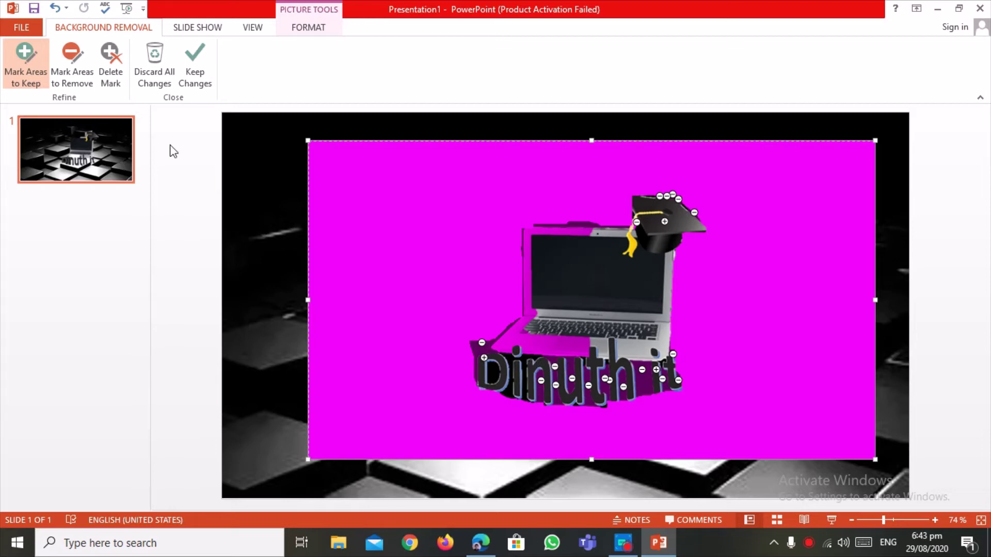
pyautogui.click(72, 65)
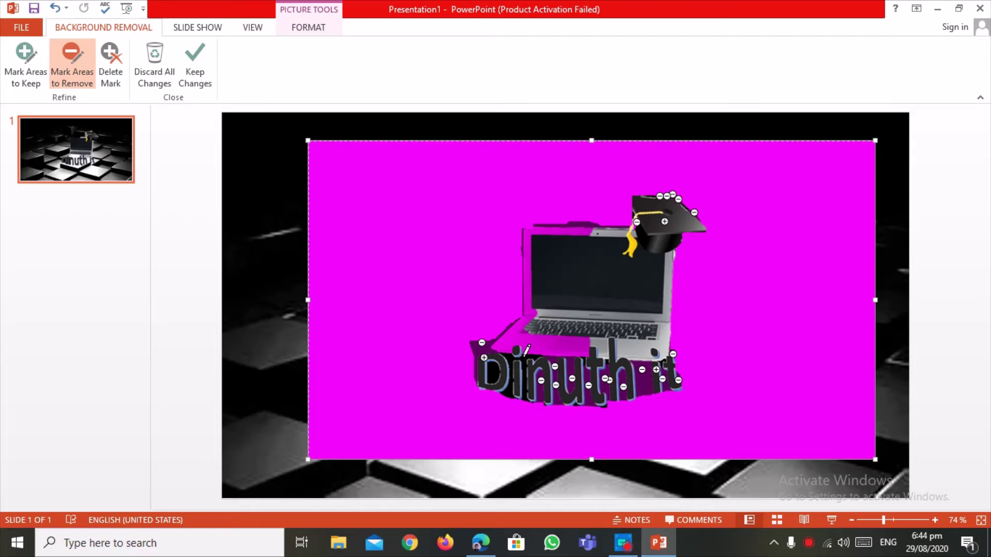
pyautogui.click(522, 357)
pyautogui.click(522, 382)
pyautogui.click(524, 396)
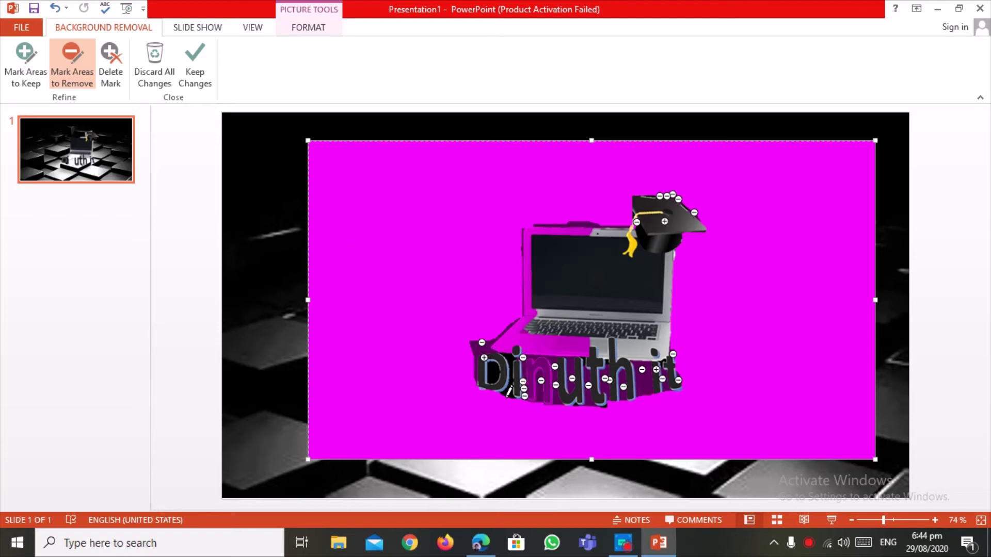
pyautogui.click(506, 397)
pyautogui.click(506, 391)
pyautogui.click(509, 361)
pyautogui.click(493, 372)
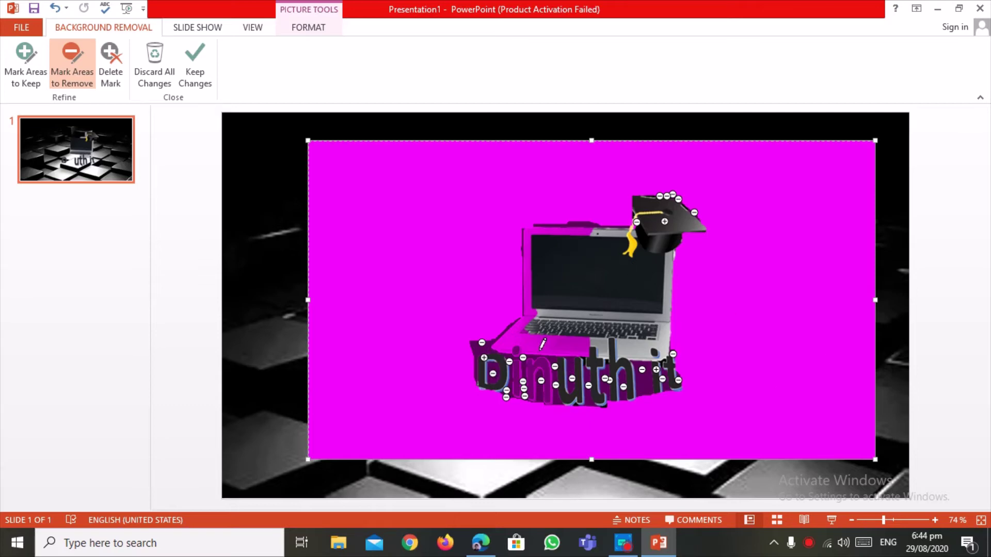
# Step: Keep the laptop base and the i of Dinuth, and remove the strip along the laptop's top edge
pyautogui.click(24, 63)
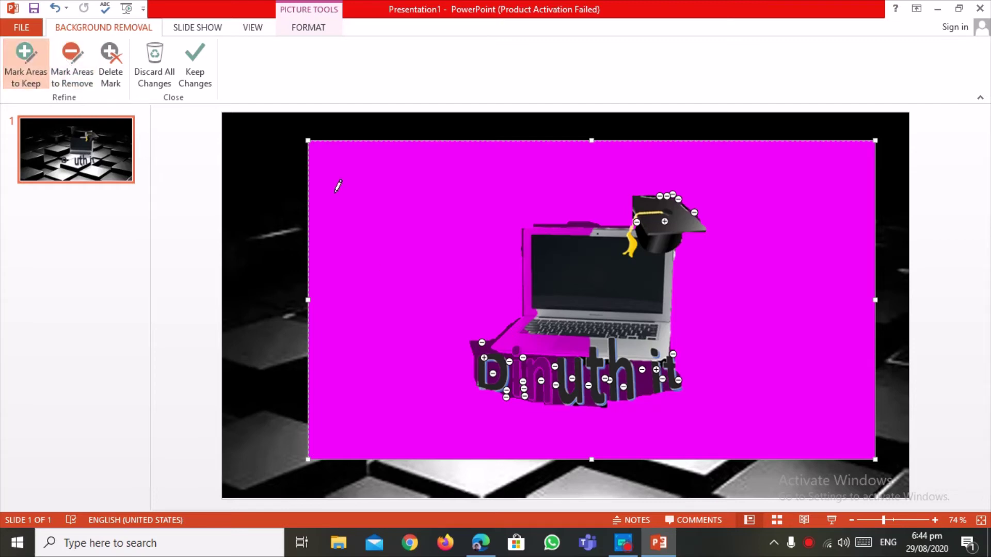
pyautogui.click(525, 342)
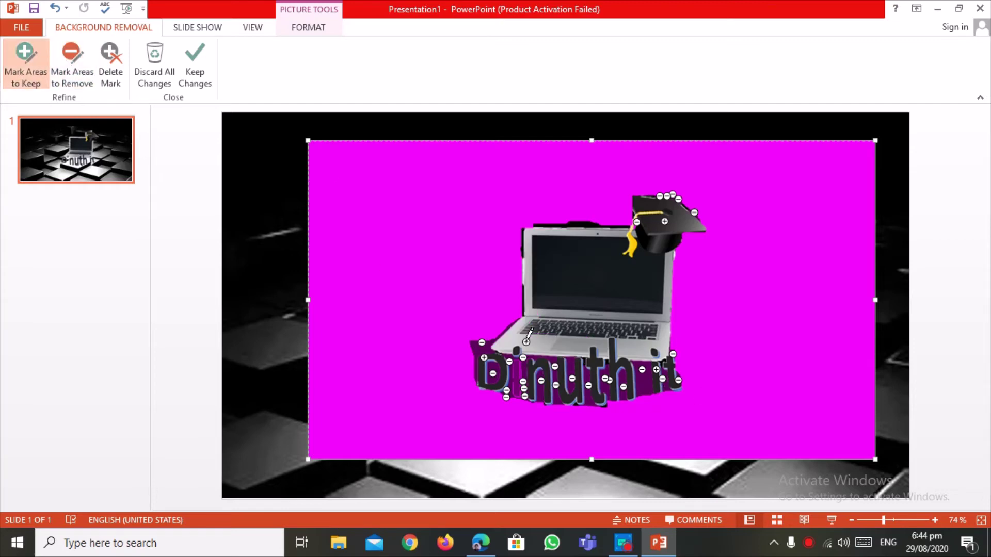
pyautogui.click(516, 376)
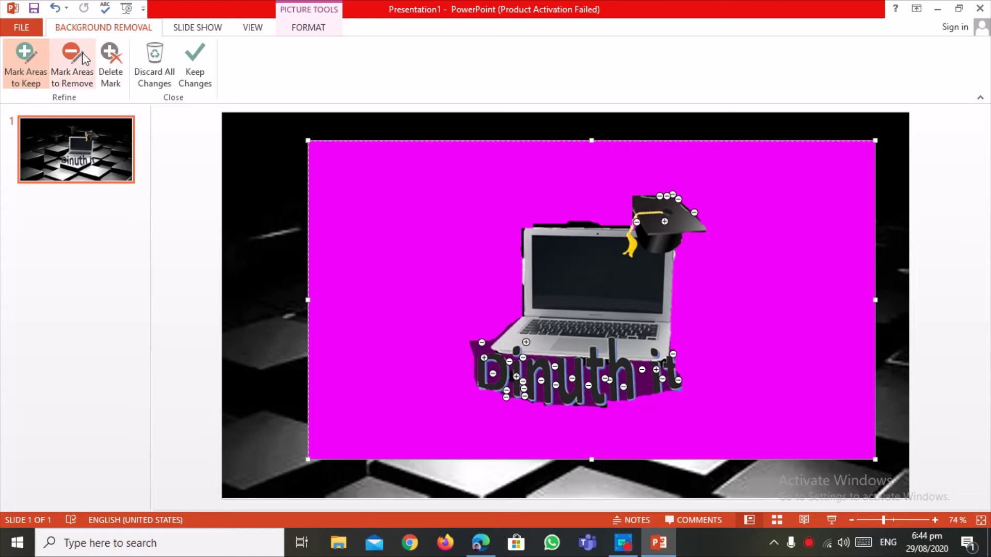
pyautogui.click(72, 65)
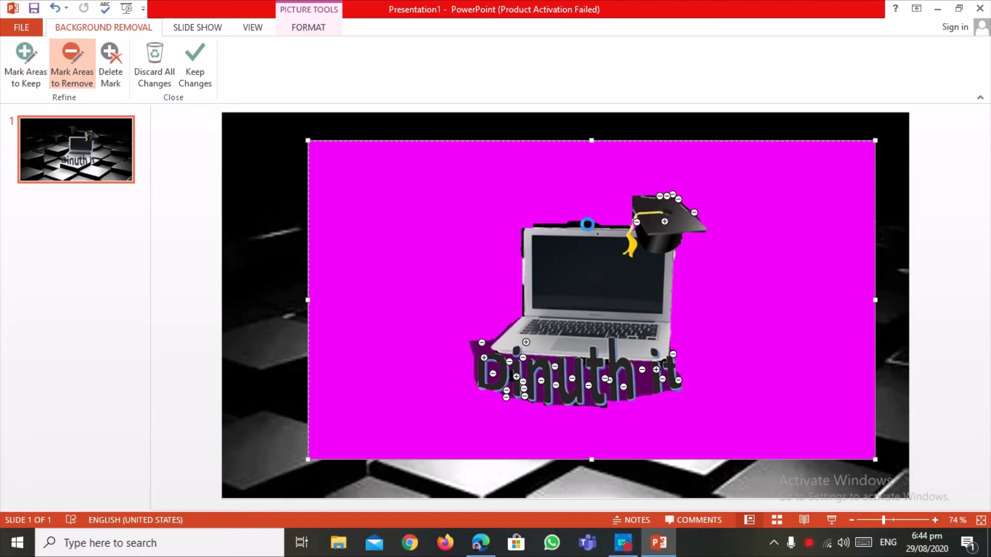
pyautogui.click(587, 224)
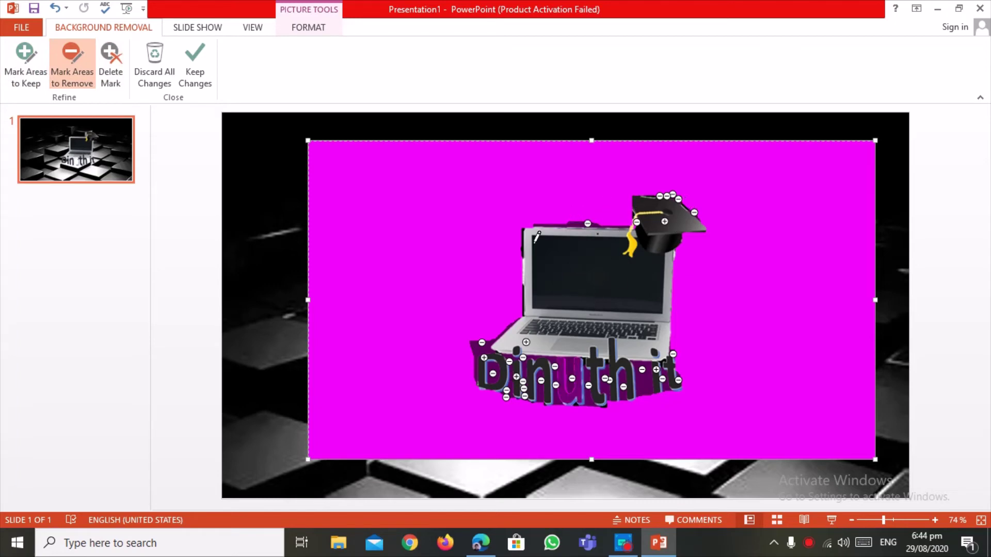
pyautogui.click(25, 70)
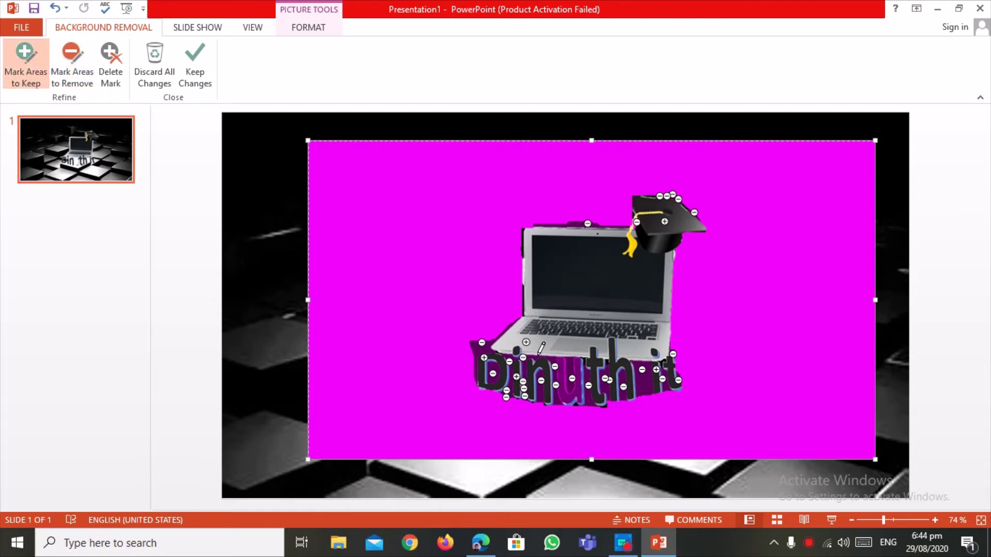
pyautogui.click(563, 366)
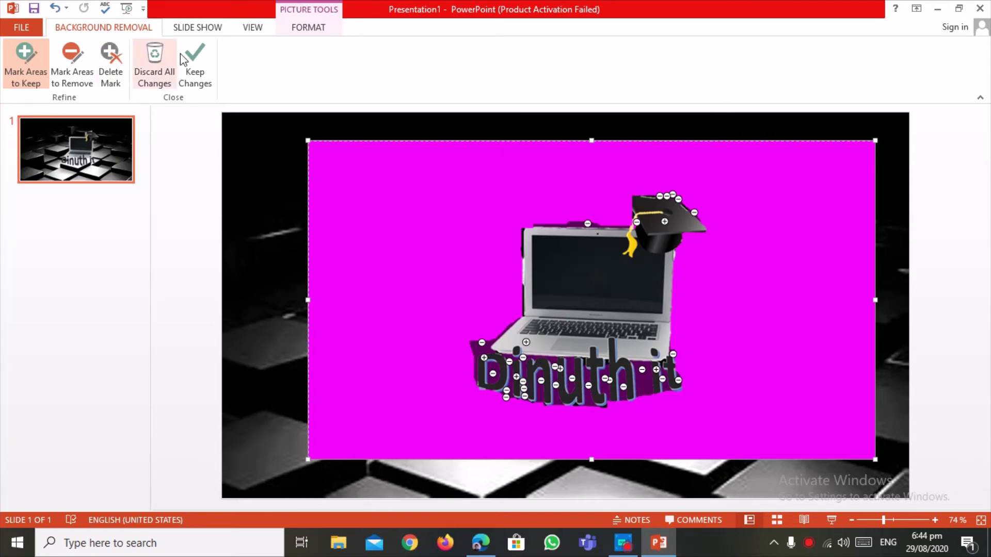
# Step: Apply the background removal, move the laptop picture up, and draw a rounded rectangle across the slide bottom
pyautogui.click(195, 67)
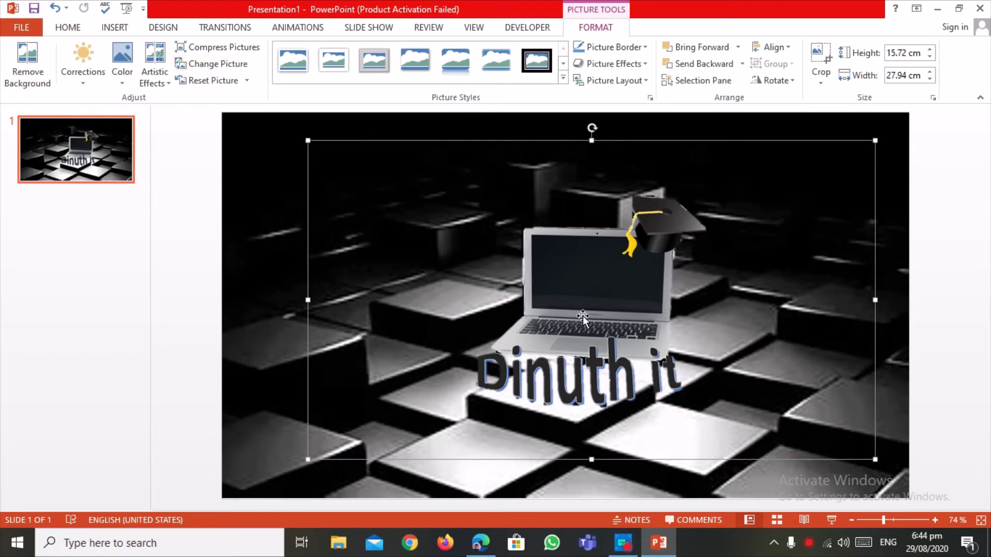
pyautogui.moveTo(572, 312)
pyautogui.mouseDown()
pyautogui.moveTo(546, 264)
pyautogui.moveTo(557, 239)
pyautogui.mouseUp()
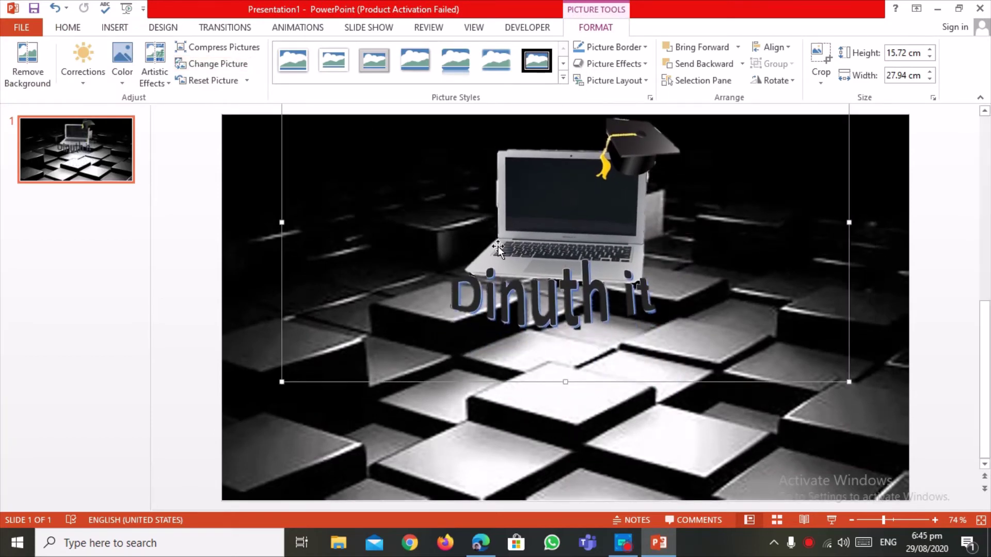
pyautogui.click(117, 34)
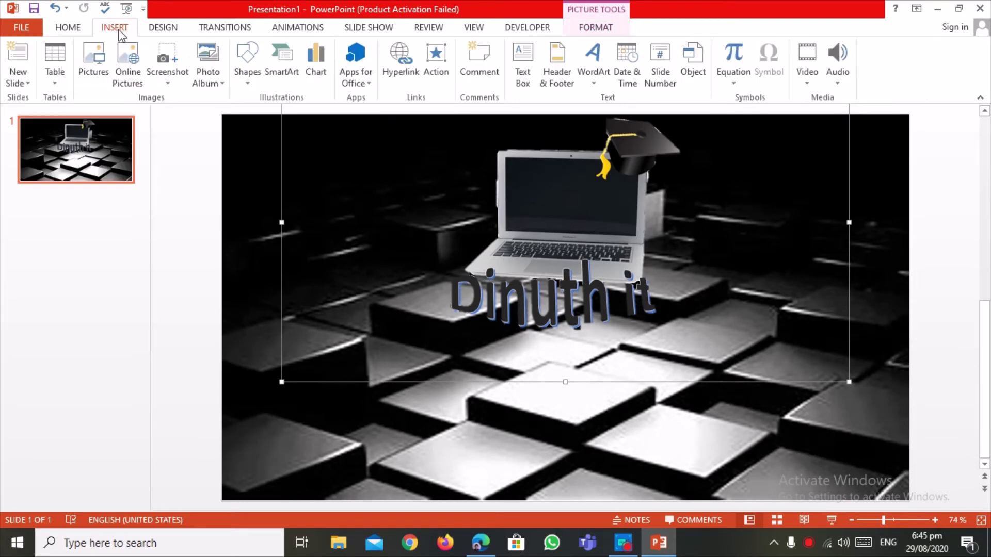
pyautogui.click(248, 62)
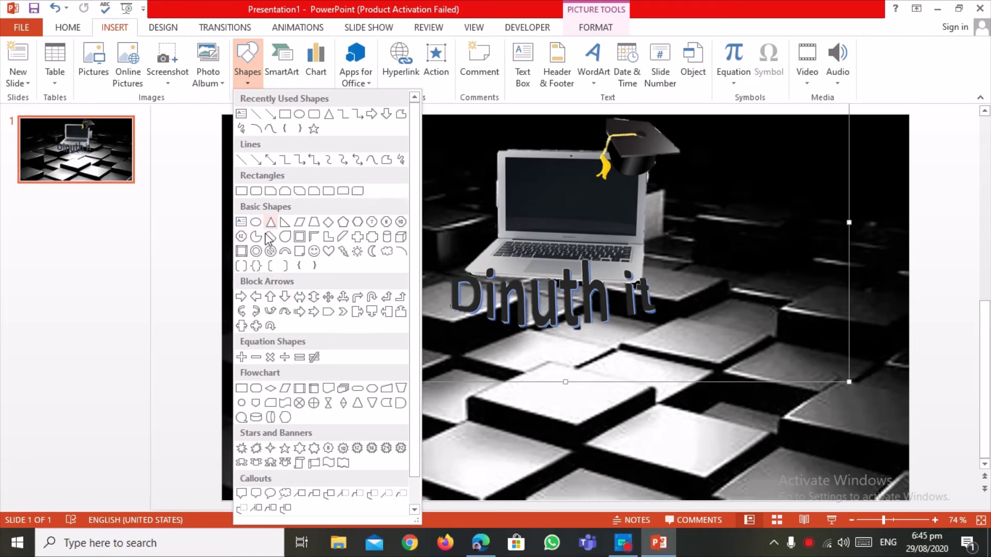
pyautogui.click(255, 191)
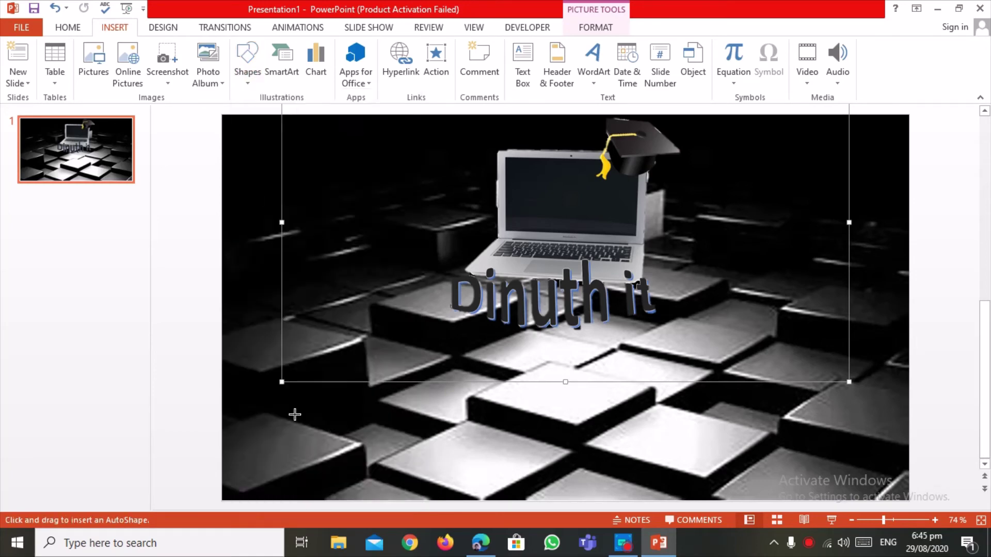
pyautogui.moveTo(268, 407); pyautogui.dragTo(821, 496)
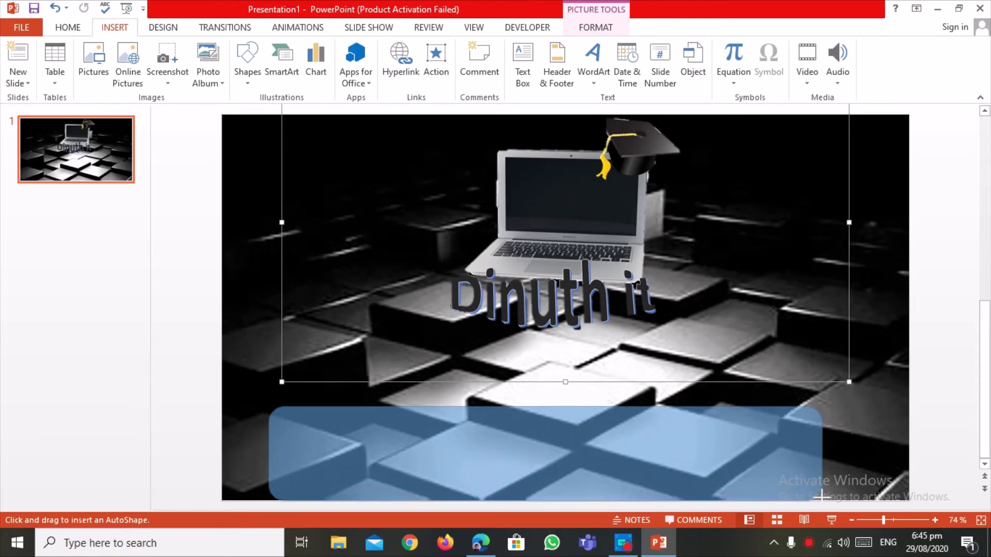
pyautogui.moveTo(821, 496); pyautogui.dragTo(819, 489)
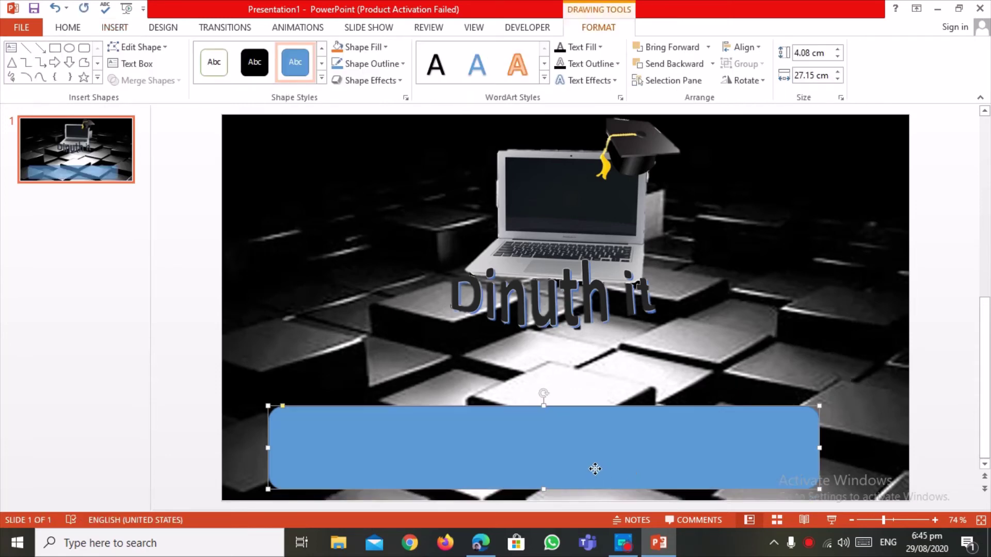
# Step: Narrow the rounded rectangle to 17 cm wide and centre it under the lettering
pyautogui.moveTo(595, 468); pyautogui.dragTo(616, 469)
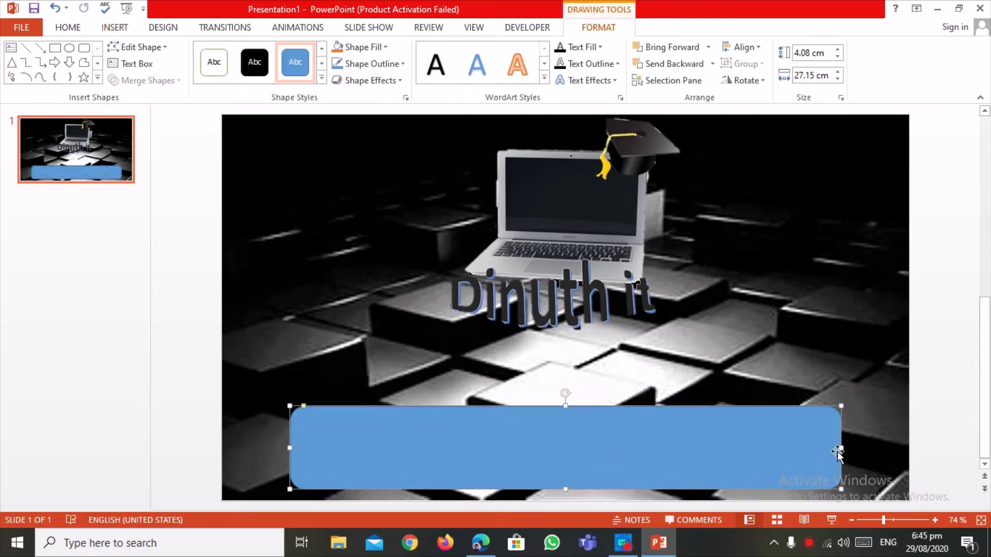
pyautogui.moveTo(840, 447); pyautogui.dragTo(634, 449)
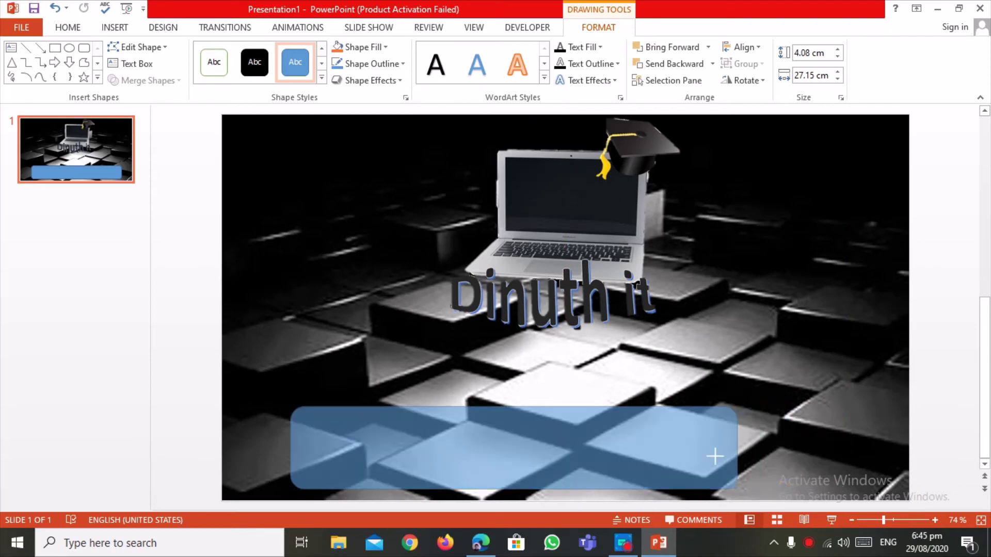
pyautogui.moveTo(487, 460)
pyautogui.mouseDown()
pyautogui.moveTo(573, 468)
pyautogui.moveTo(571, 458)
pyautogui.mouseUp()
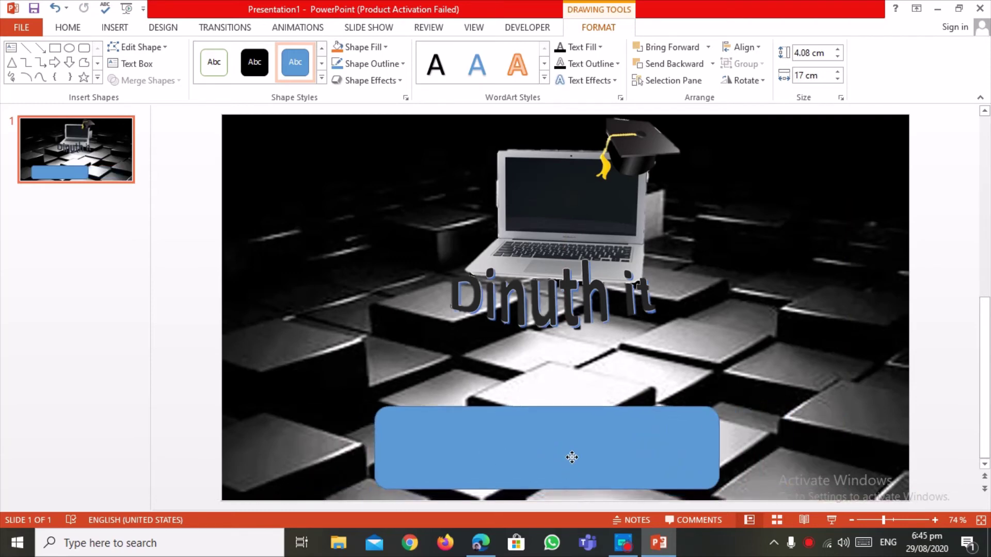
pyautogui.moveTo(547, 406); pyautogui.dragTo(553, 424)
# Step: Add the text 'Subscribe' inside the rounded rectangle
pyautogui.rightClick(557, 444)
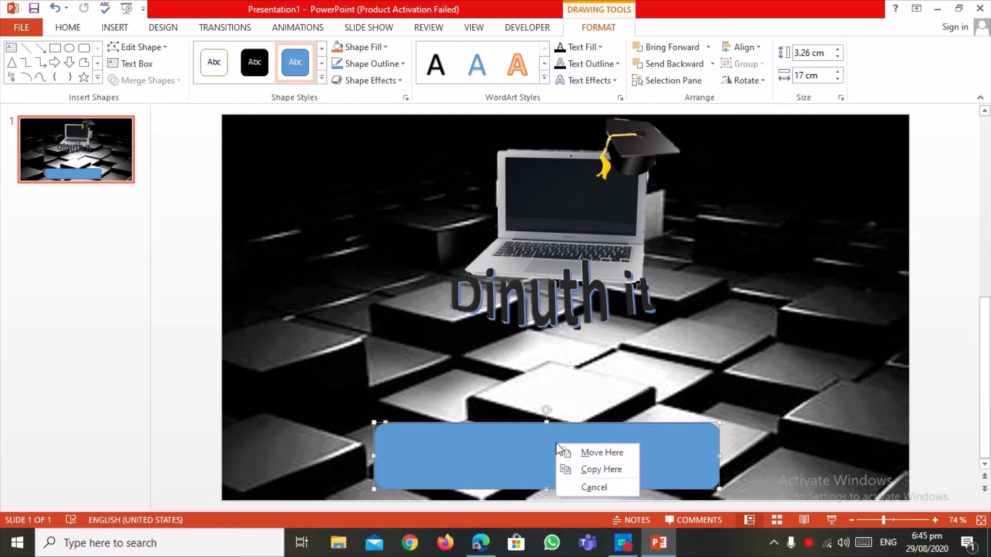
pyautogui.press('Escape')
pyautogui.rightClick(536, 438)
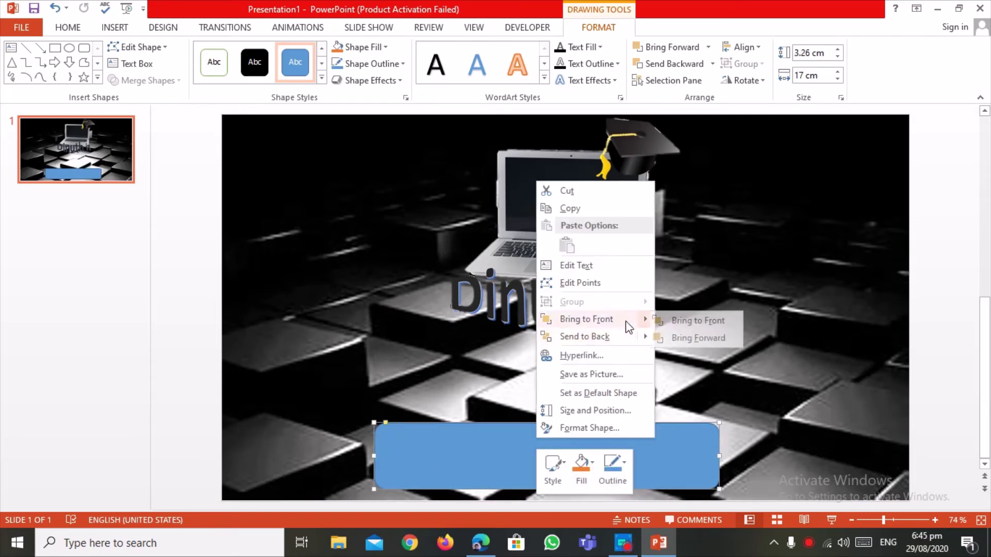
pyautogui.click(603, 265)
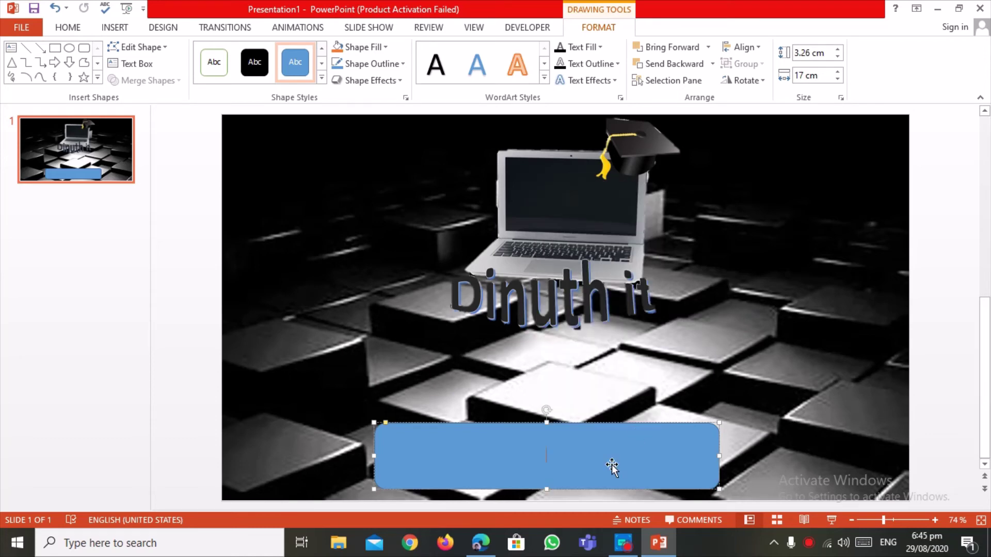
pyautogui.write('Sbscri')
pyautogui.write('be')
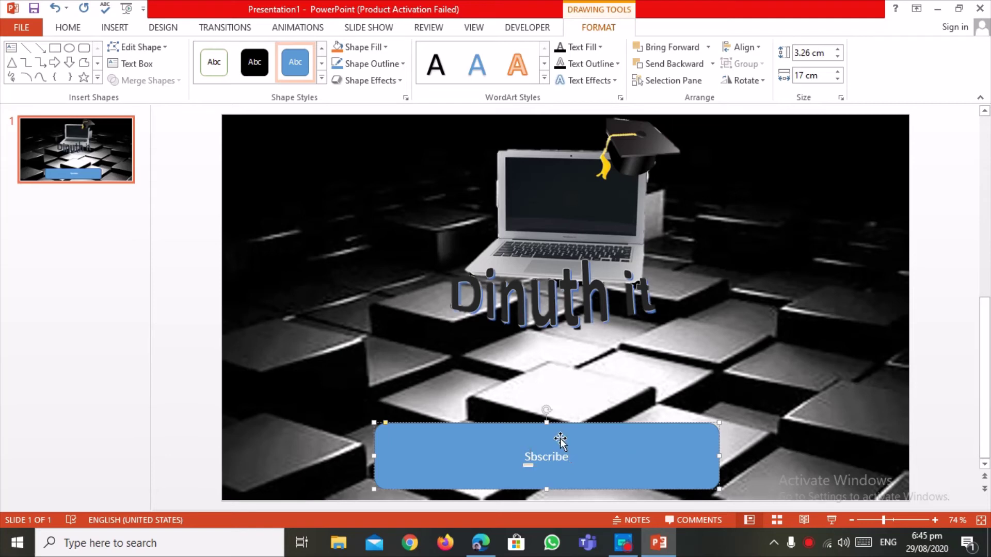
pyautogui.click(529, 457)
pyautogui.write('u')
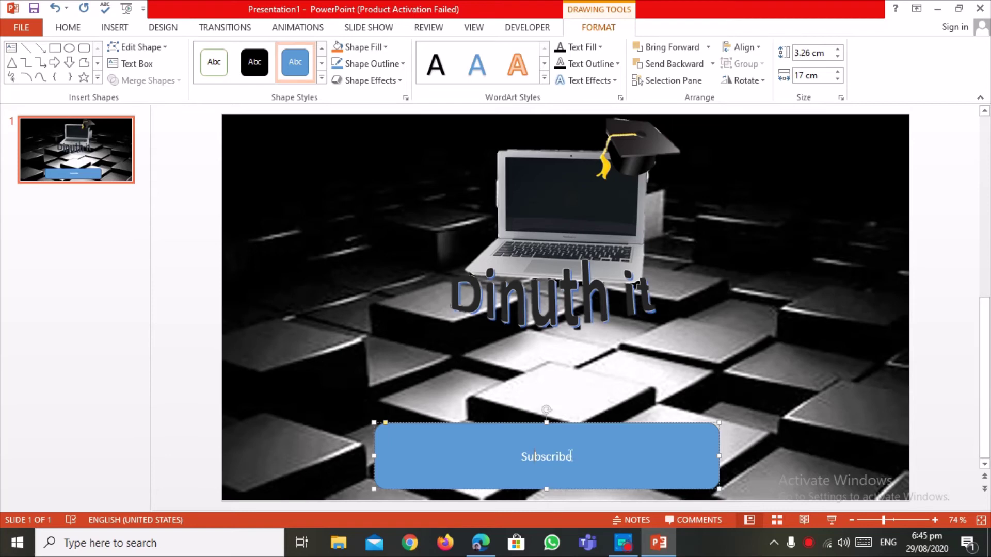
# Step: Enlarge the Subscribe text to 66 pt
pyautogui.moveTo(570, 456); pyautogui.dragTo(536, 461)
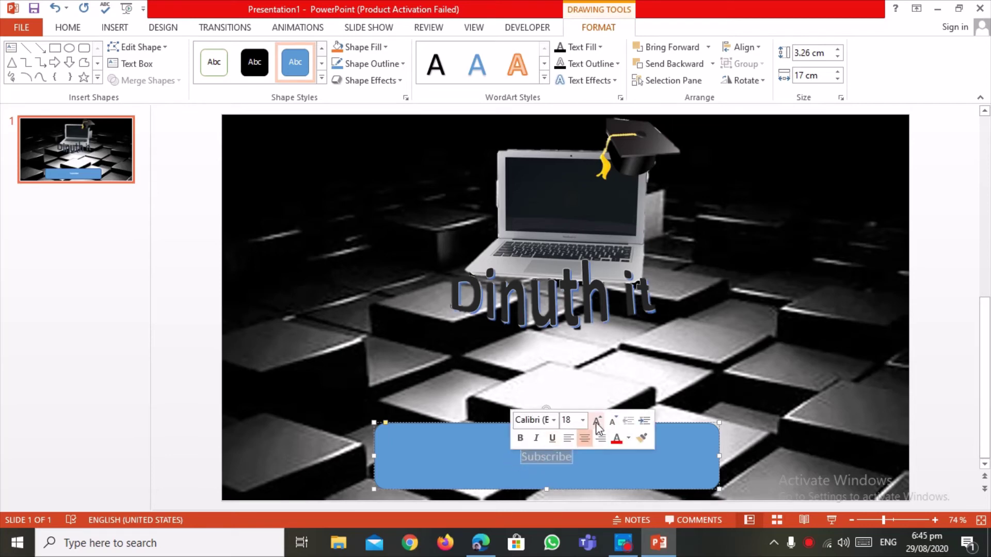
pyautogui.click(596, 422)
pyautogui.click(595, 421)
pyautogui.click(595, 422)
pyautogui.click(595, 422)
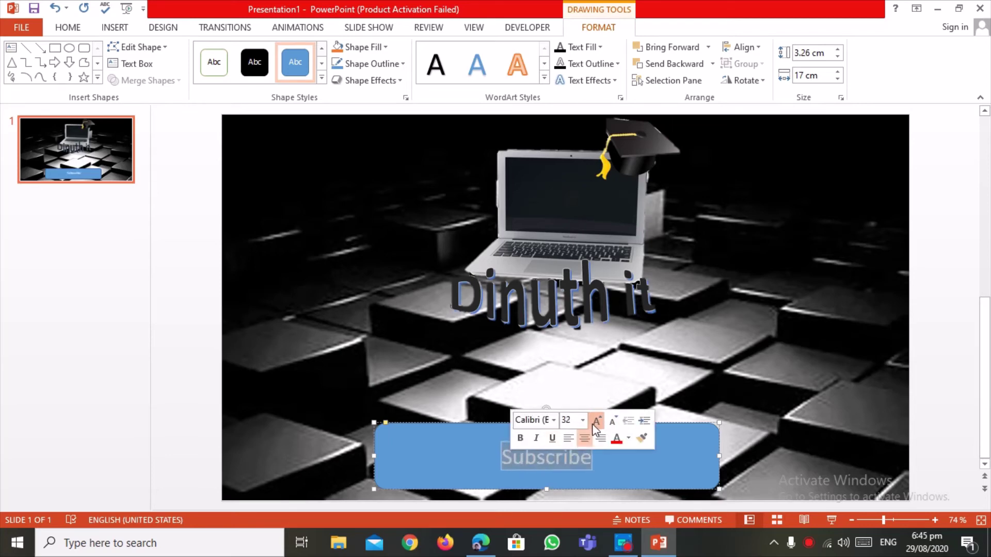
pyautogui.click(595, 422)
pyautogui.click(595, 422)
pyautogui.click(596, 421)
pyautogui.click(595, 422)
pyautogui.click(595, 422)
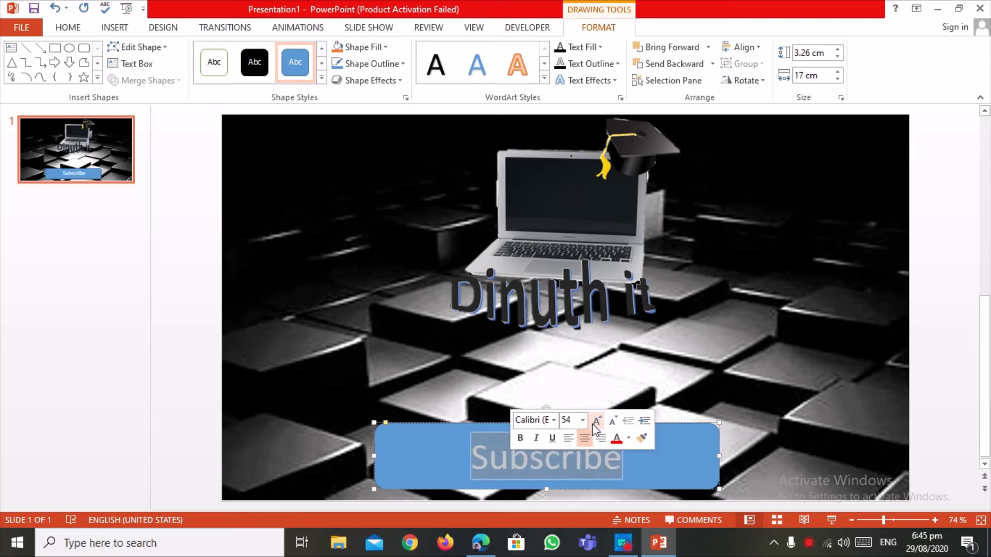
# Step: Fill the Subscribe button with standard red
pyautogui.click(673, 478)
pyautogui.rightClick(674, 478)
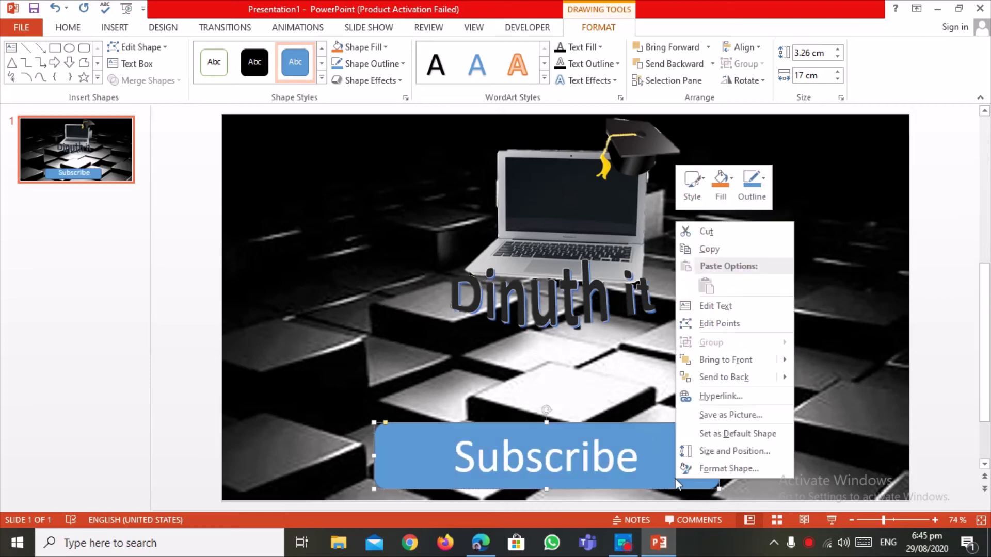
pyautogui.click(719, 197)
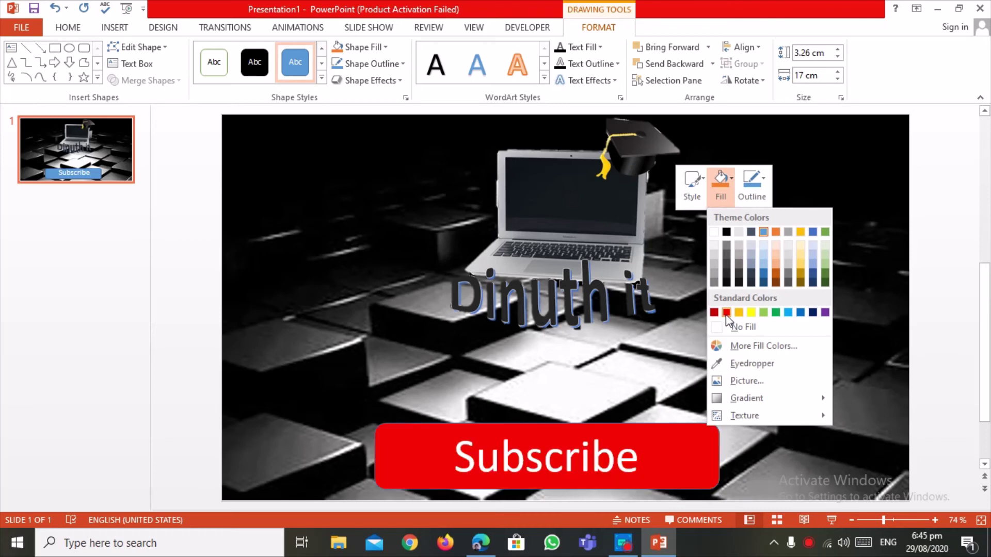
pyautogui.click(726, 312)
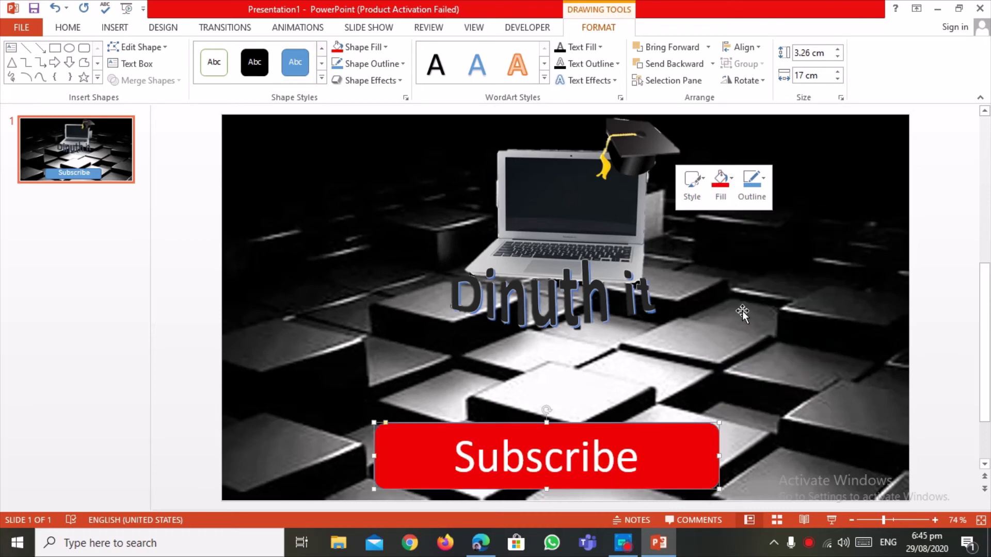
pyautogui.click(933, 276)
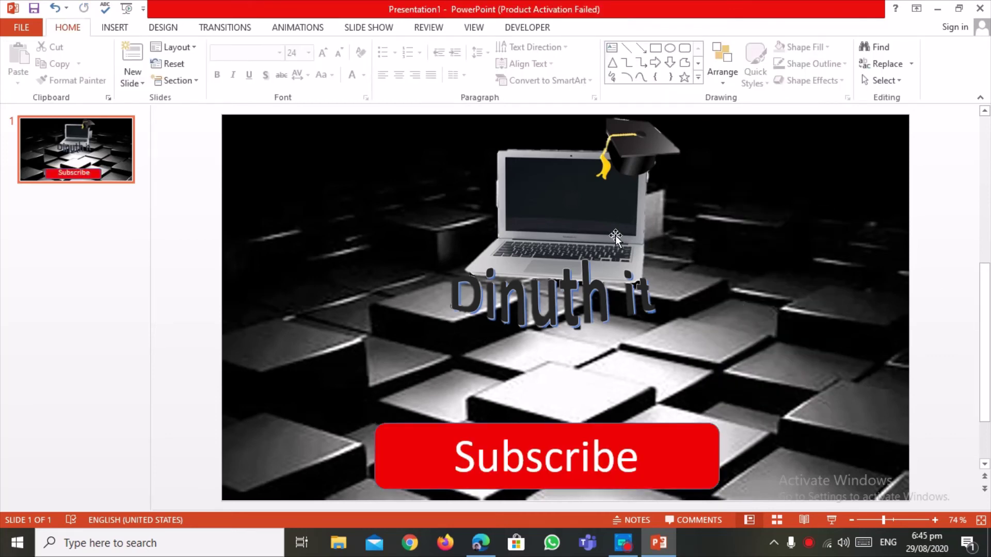
# Step: Give the laptop picture a Grow & Turn entrance animation
pyautogui.moveTo(615, 235); pyautogui.dragTo(615, 246)
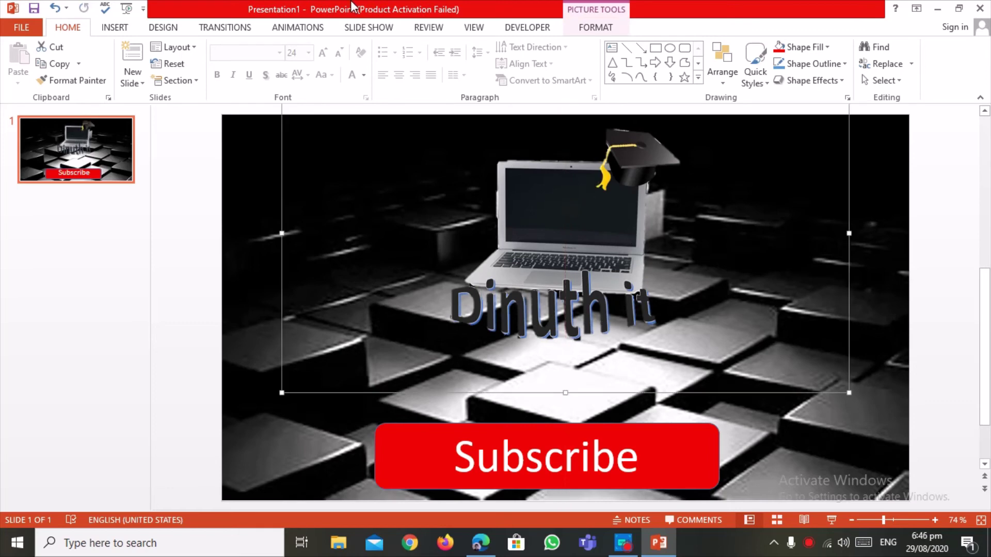
pyautogui.click(289, 31)
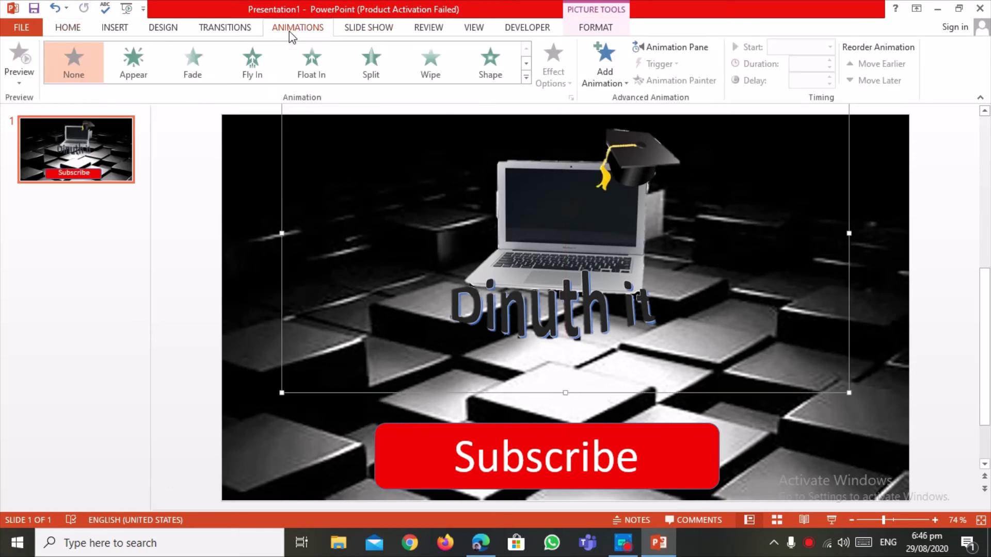
pyautogui.click(526, 78)
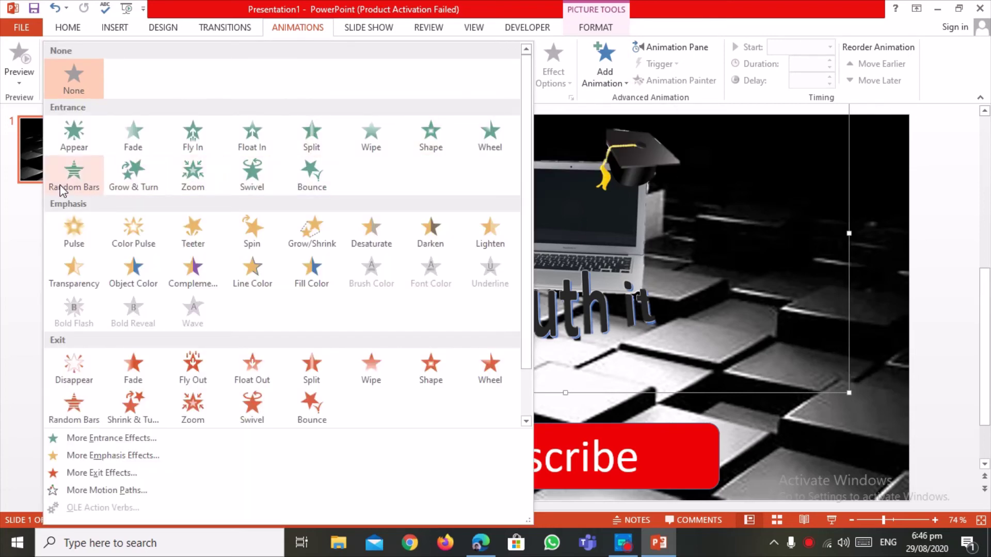
pyautogui.click(138, 178)
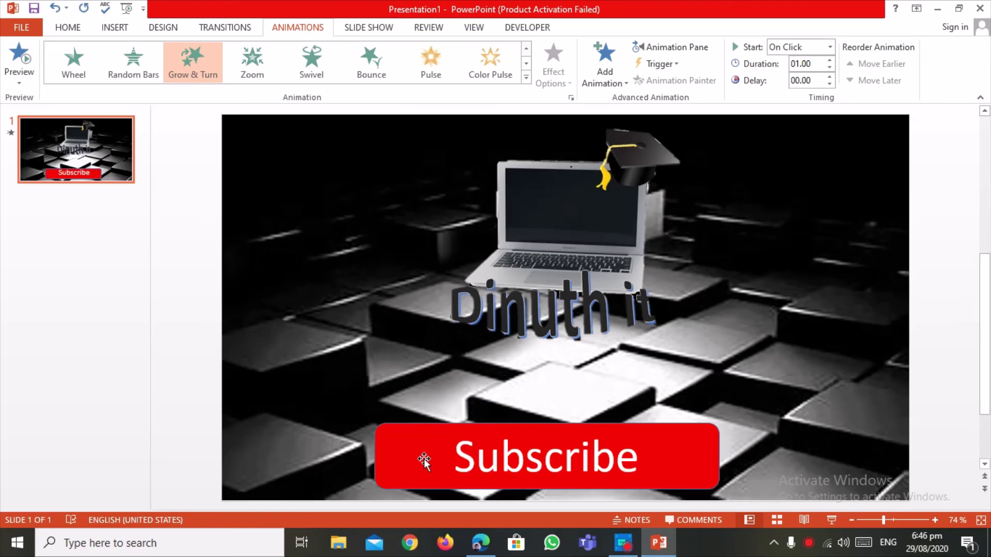
# Step: Give the Subscribe button a Wipe entrance coming from the right
pyautogui.click(432, 457)
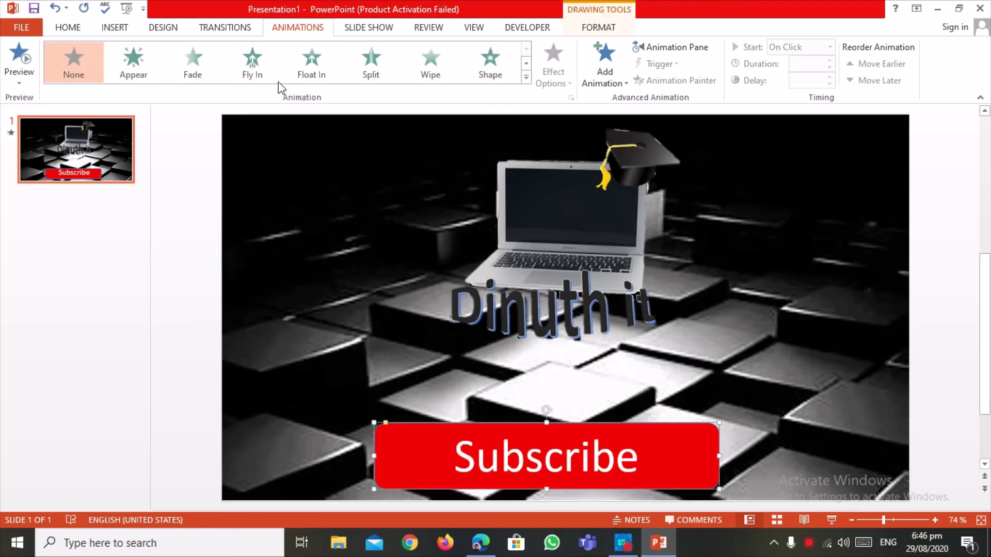
pyautogui.click(212, 86)
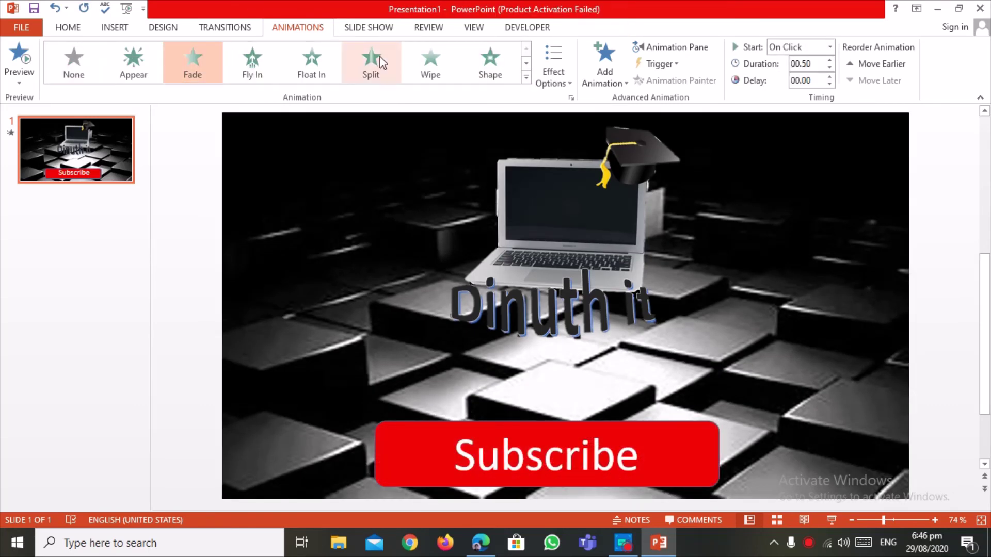
pyautogui.click(420, 56)
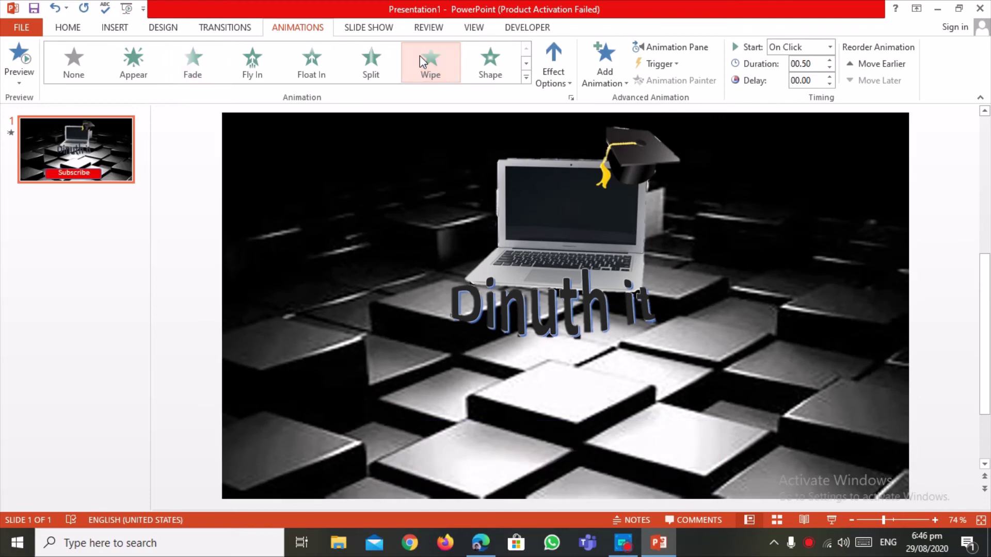
pyautogui.click(604, 72)
pyautogui.click(563, 80)
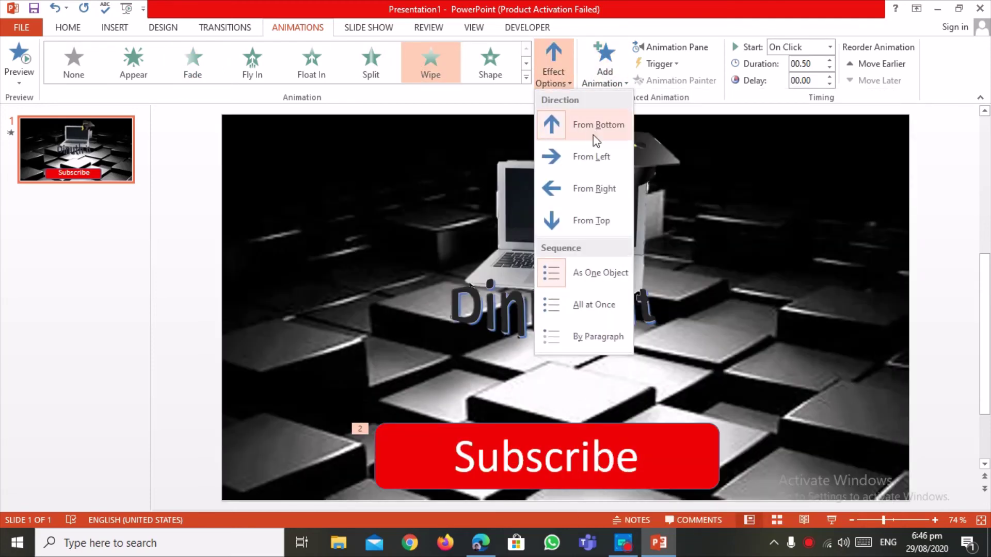
pyautogui.click(589, 191)
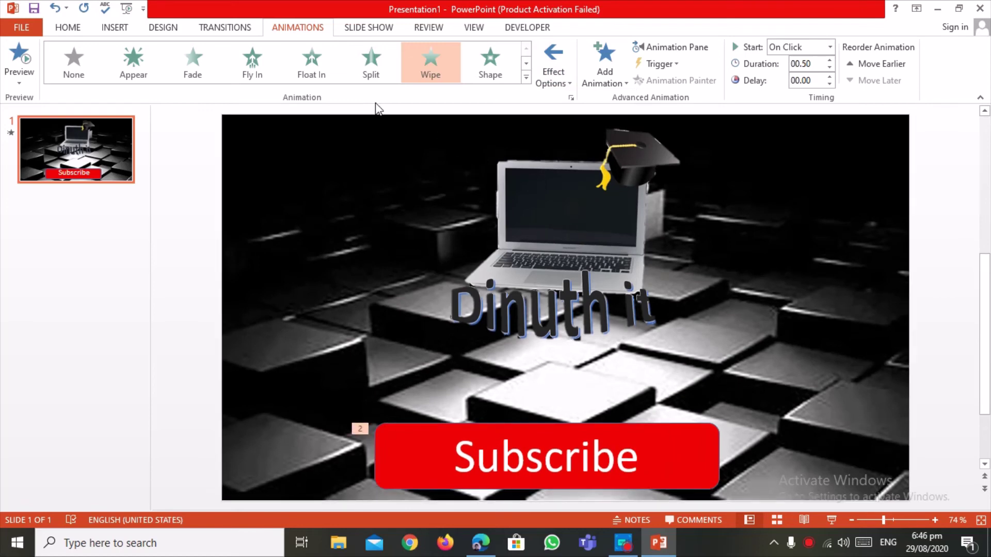
pyautogui.click(386, 170)
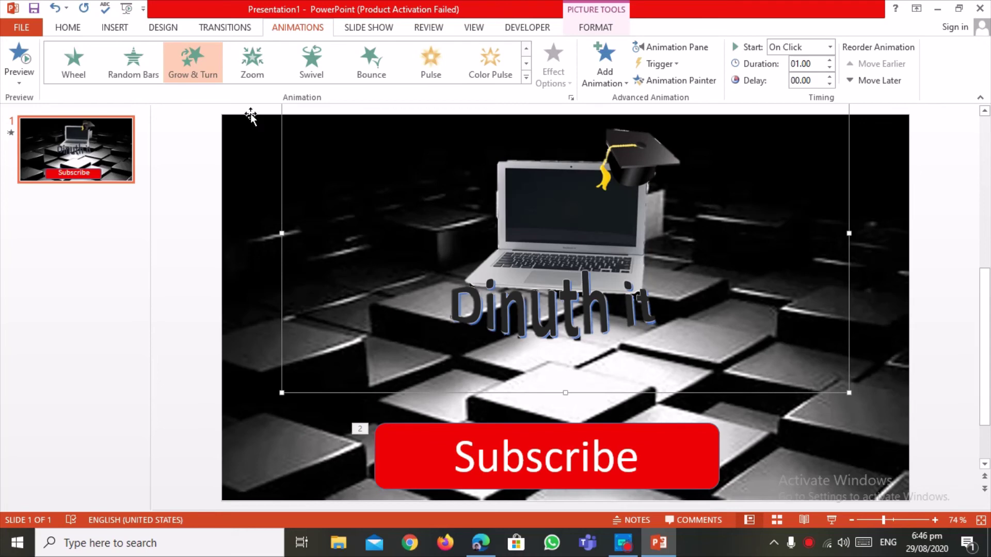
# Step: Set the laptop's animation to start With Previous
pyautogui.click(900, 421)
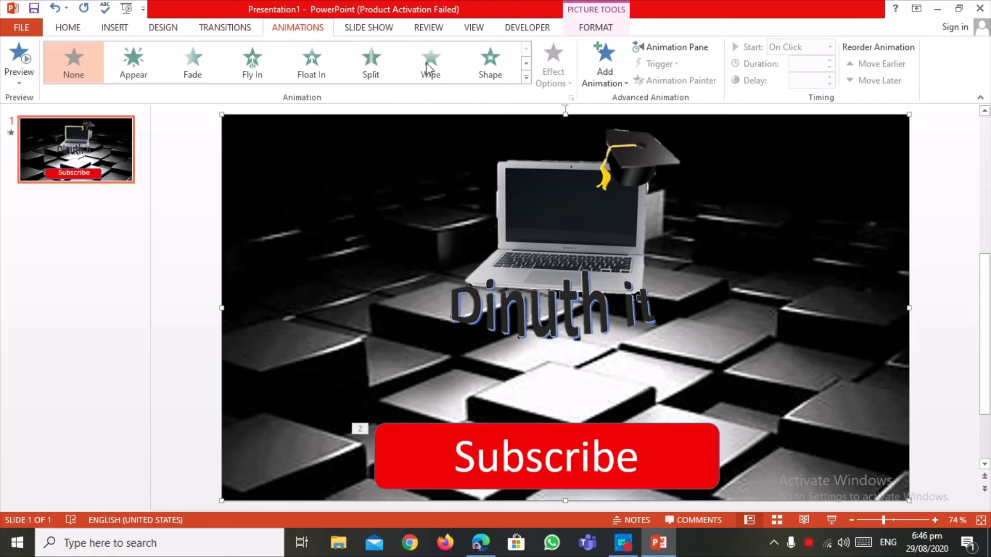
pyautogui.click(604, 212)
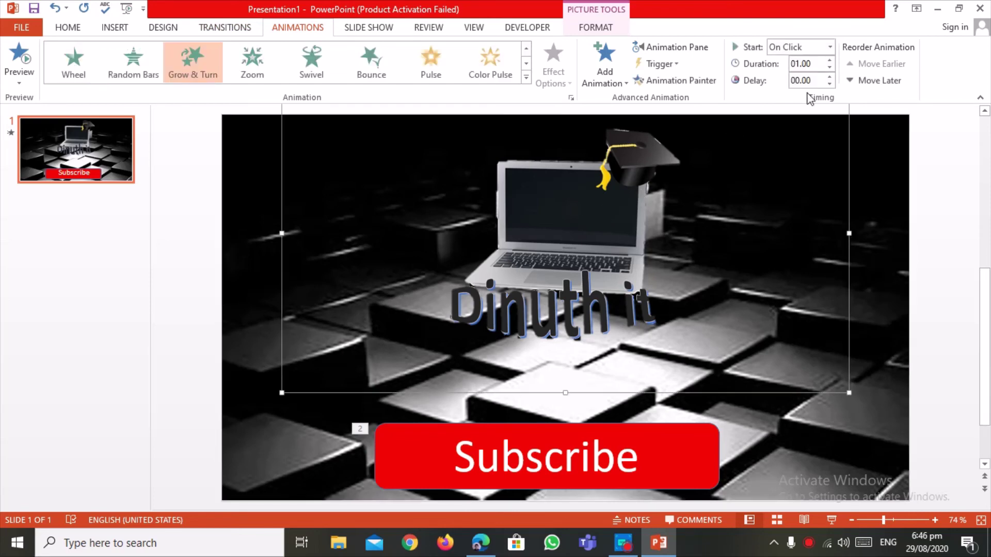
pyautogui.click(830, 47)
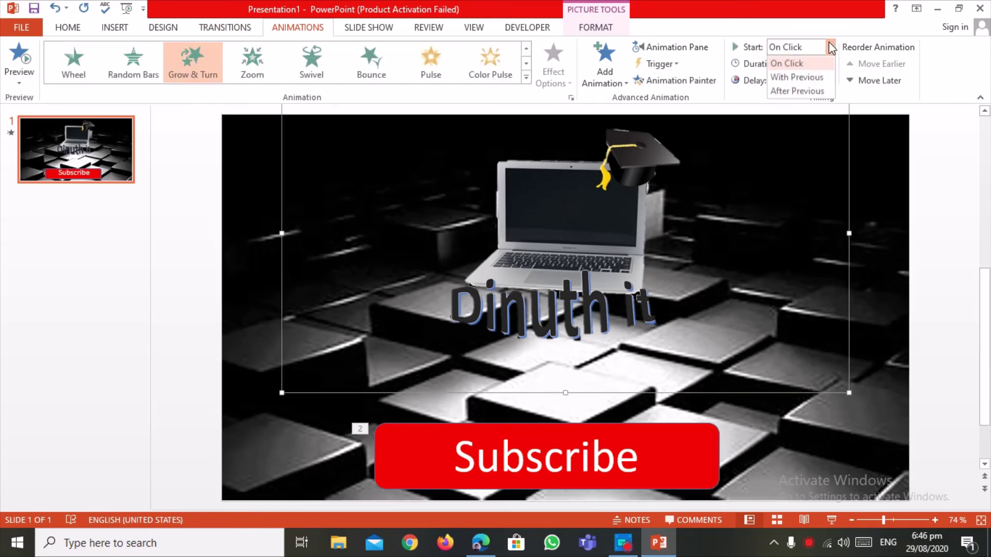
pyautogui.click(814, 77)
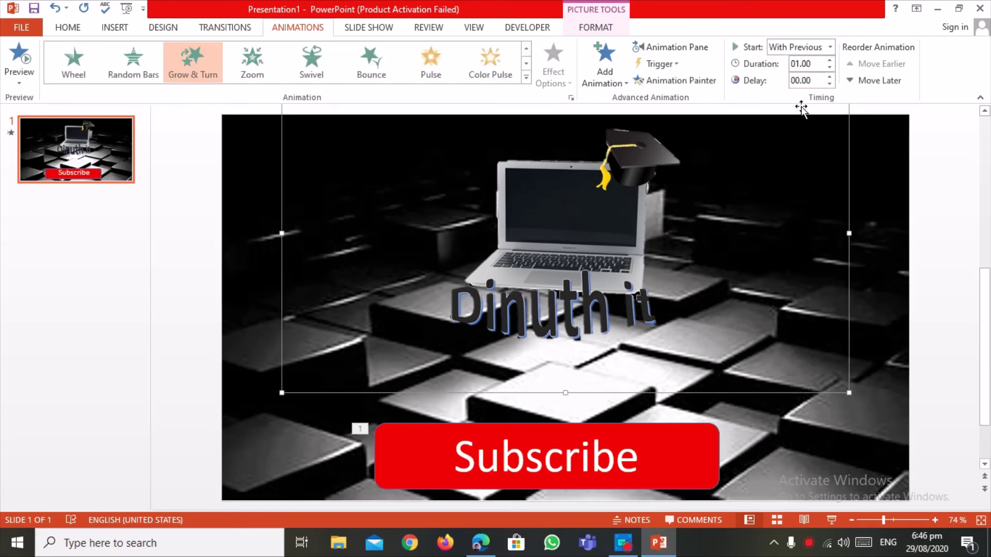
# Step: Set the Subscribe button's wipe to start After Previous
pyautogui.click(663, 454)
pyautogui.click(831, 47)
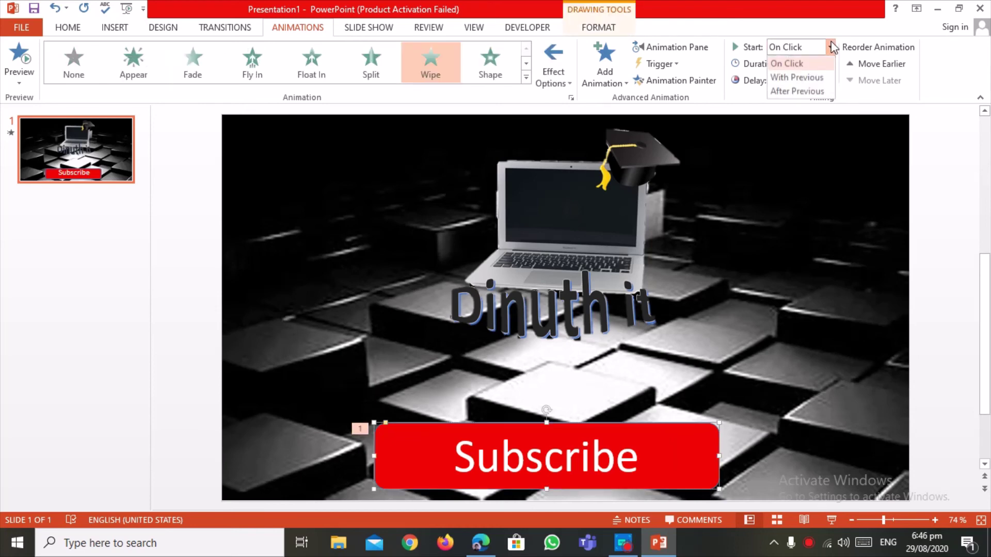
pyautogui.click(808, 88)
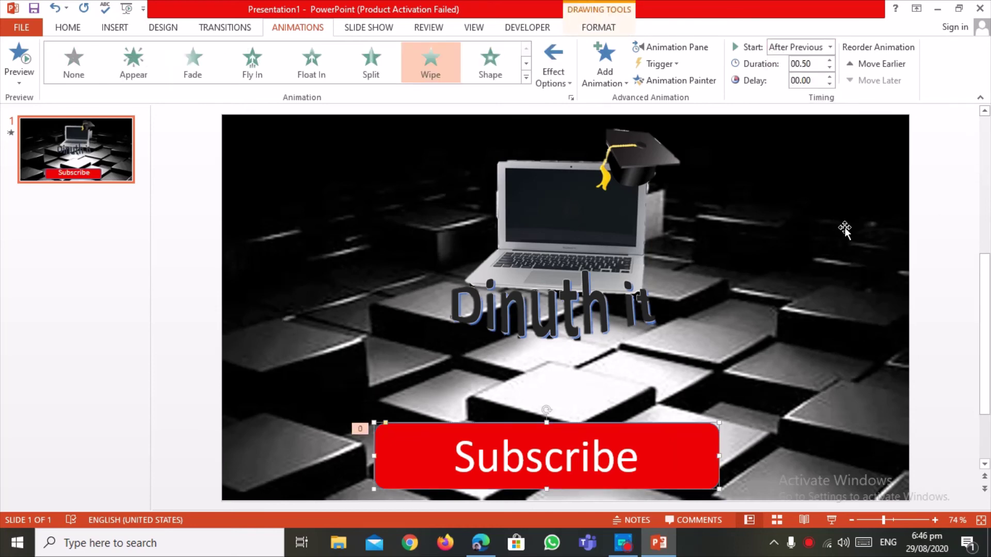
# Step: Apply the Glitter transition to the slide
pyautogui.click(217, 29)
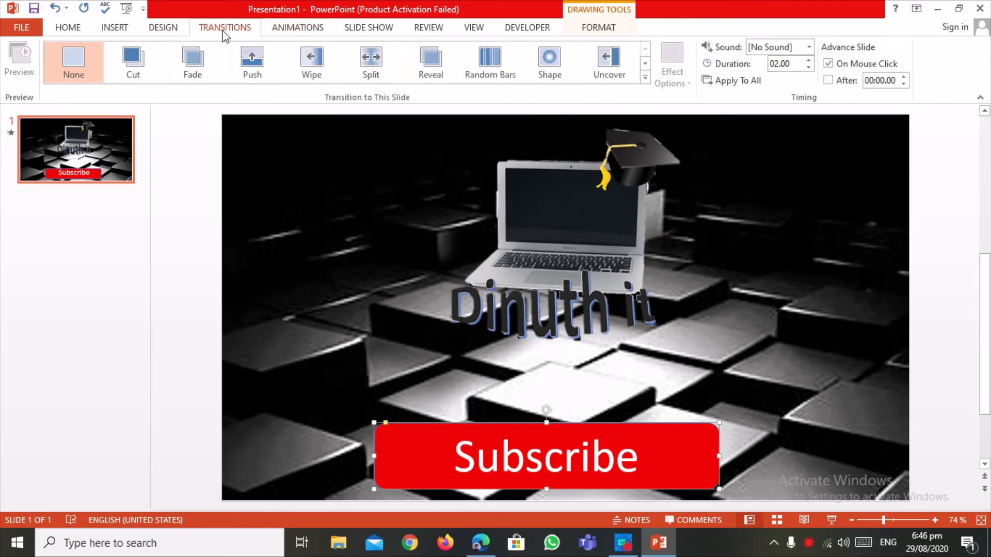
pyautogui.click(645, 77)
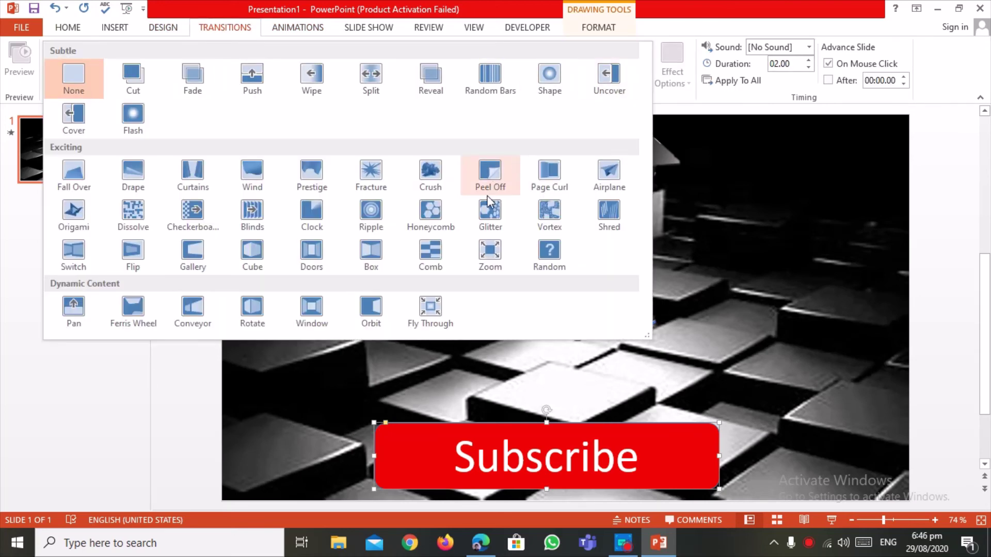
pyautogui.click(488, 212)
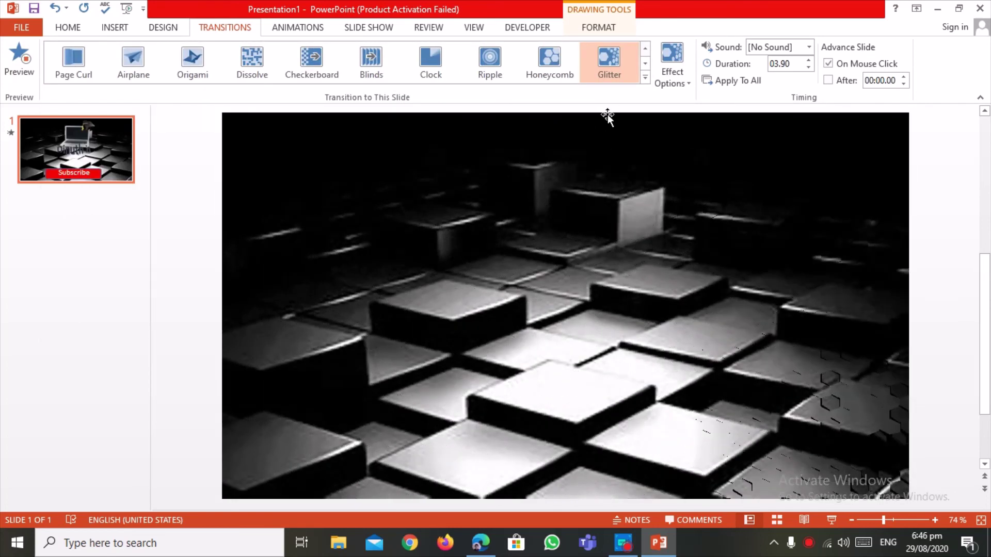
# Step: Play the slideshow from the beginning and exit back to editing
pyautogui.click(127, 10)
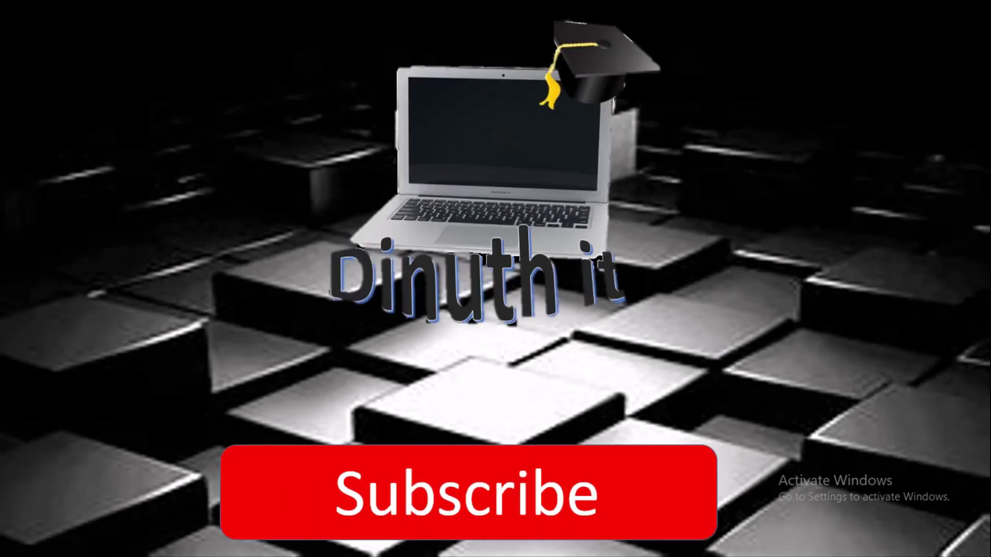
pyautogui.click(449, 212)
pyautogui.click(449, 211)
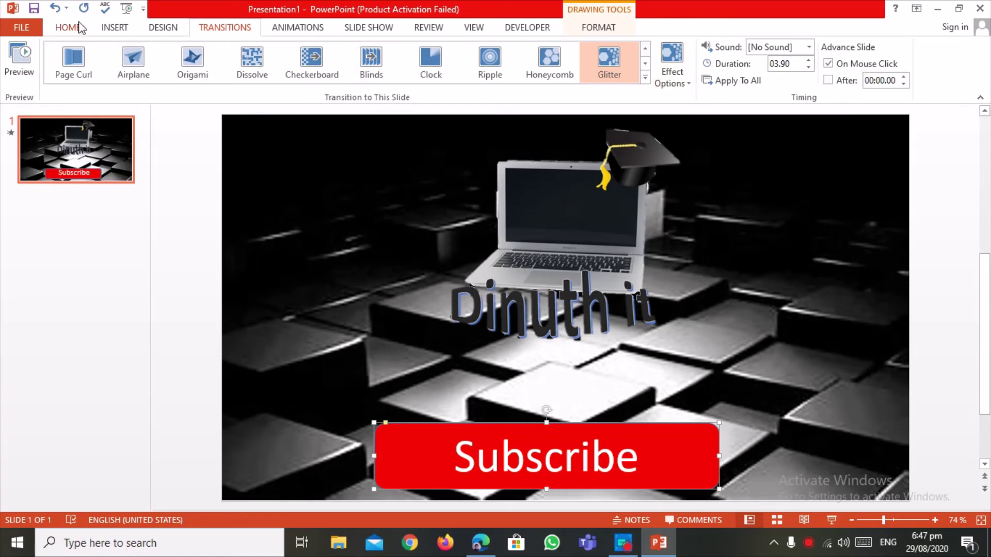
pyautogui.click(22, 29)
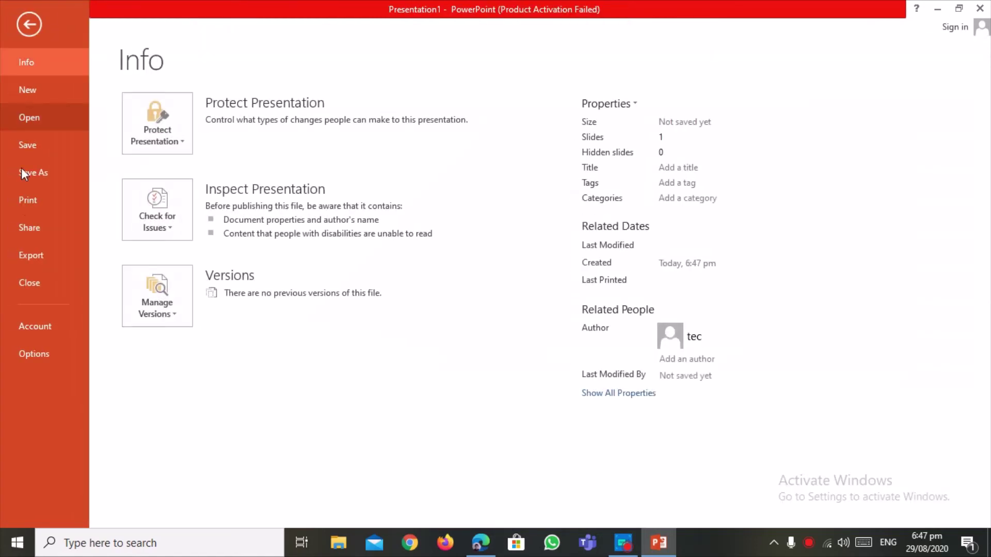
pyautogui.click(14, 254)
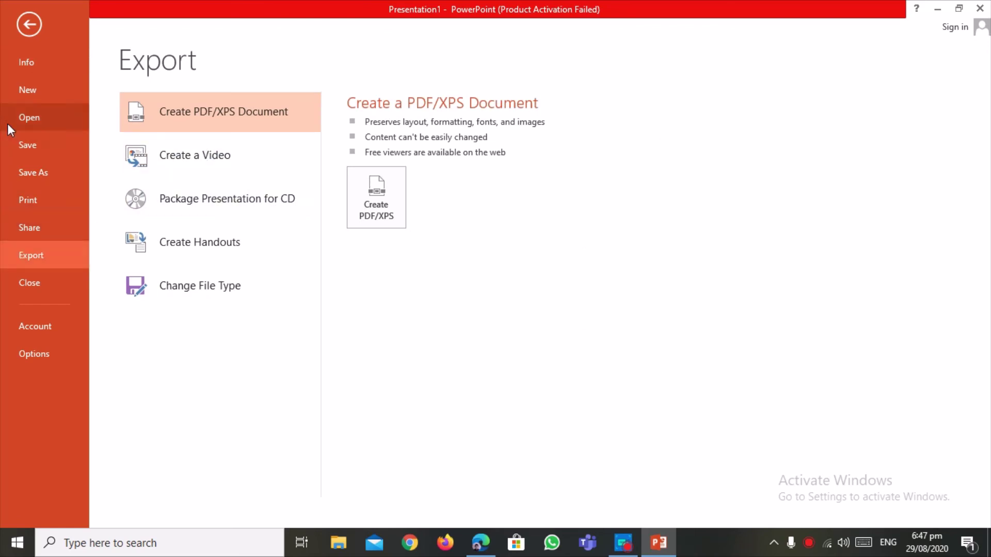
pyautogui.click(16, 142)
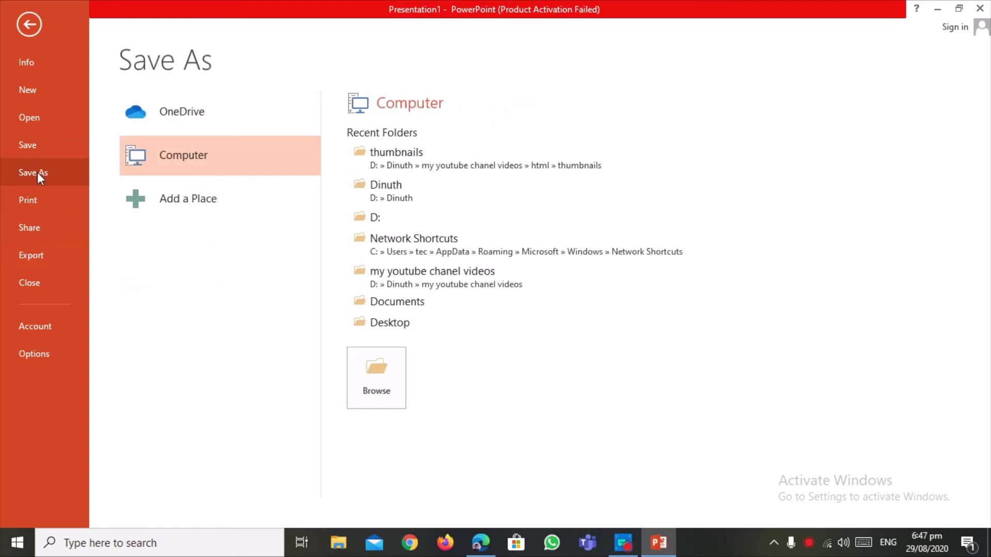
pyautogui.click(48, 137)
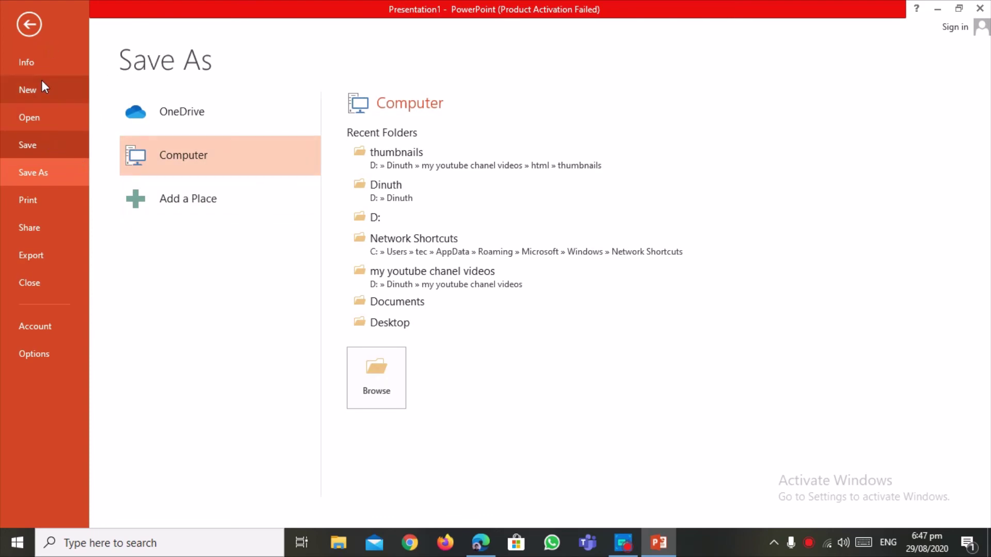
pyautogui.click(29, 27)
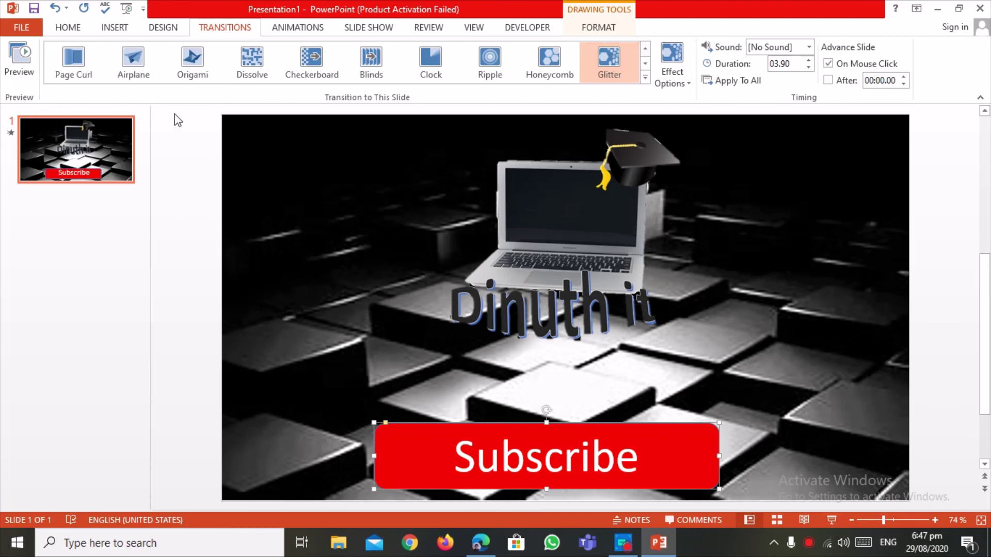
pyautogui.moveTo(175, 108)
pyautogui.mouseDown()
pyautogui.moveTo(257, 145)
pyautogui.moveTo(328, 110)
pyautogui.mouseUp()
pyautogui.moveTo(984, 248); pyautogui.dragTo(984, 382)
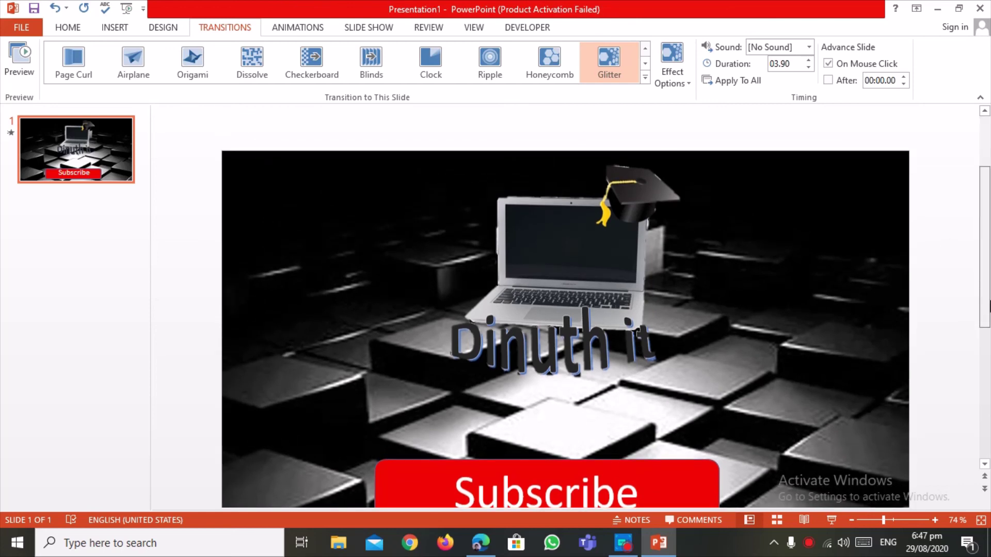